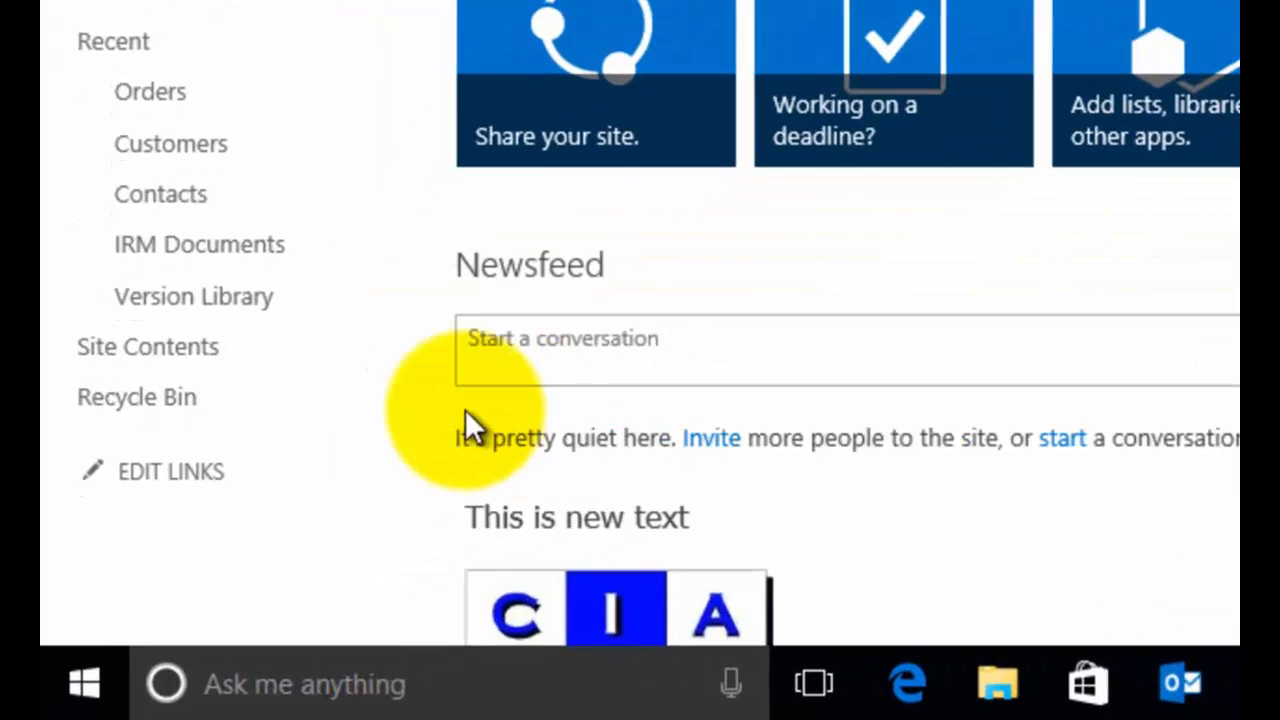
Add a Promoted Links app named "Menu" to the site from Site Contents.
left_click(278, 368)
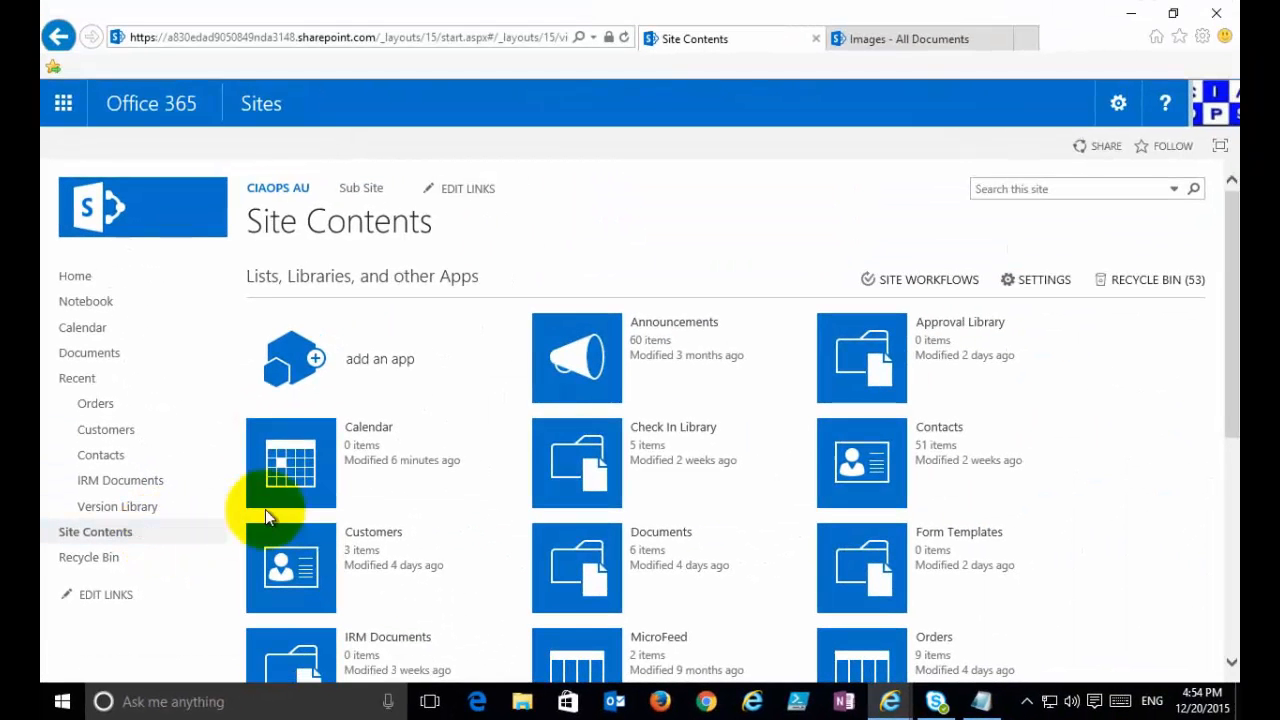
left_click(404, 374)
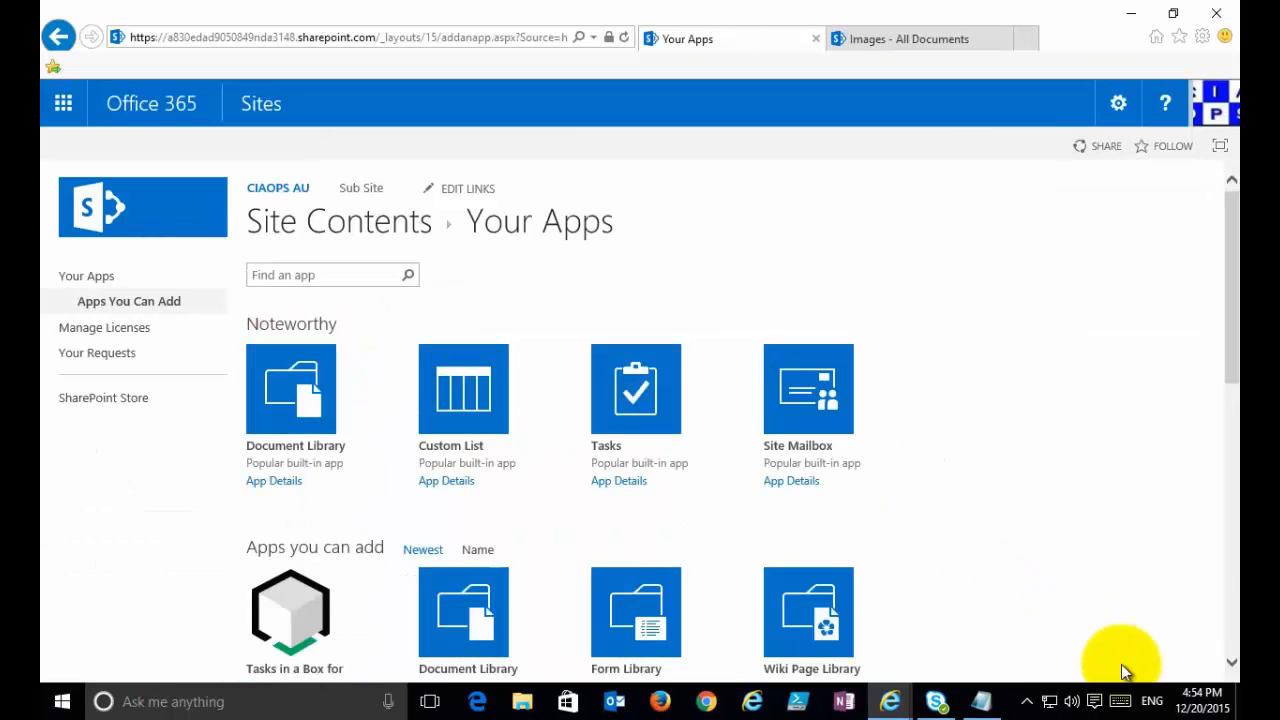
left_click(1232, 662)
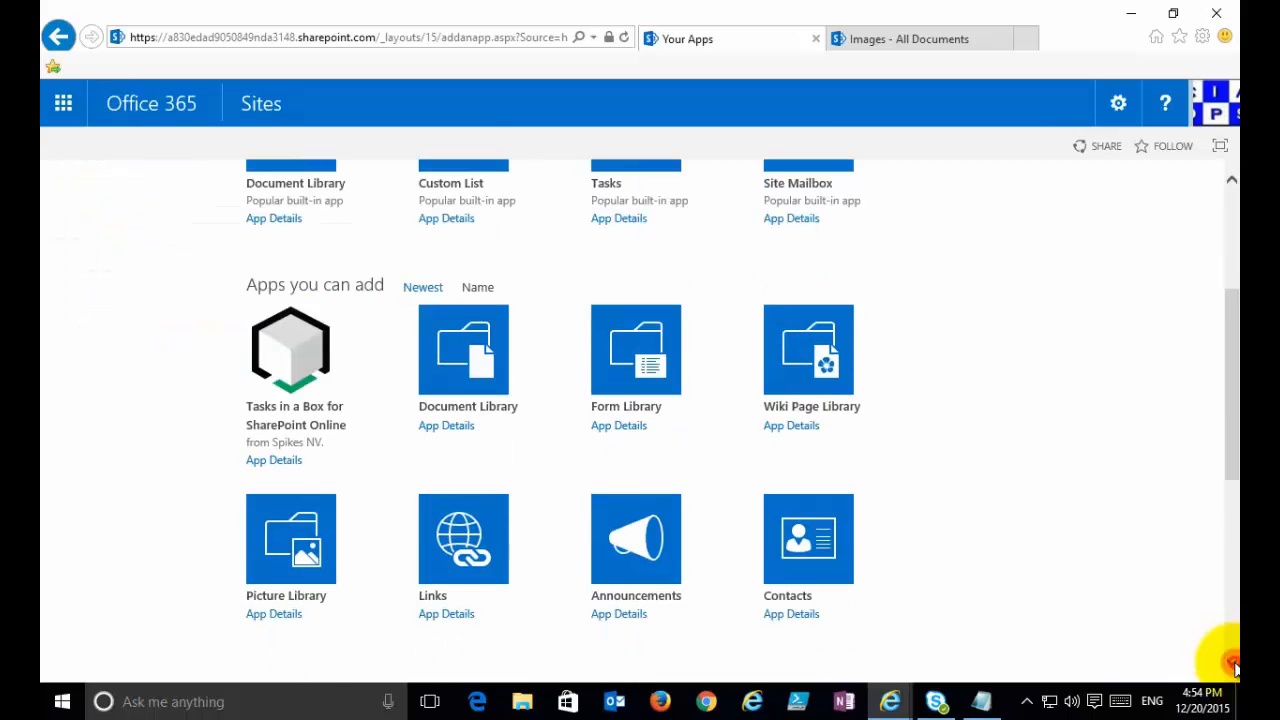
left_click(1232, 662)
left_click(1232, 662)
left_click(1232, 662)
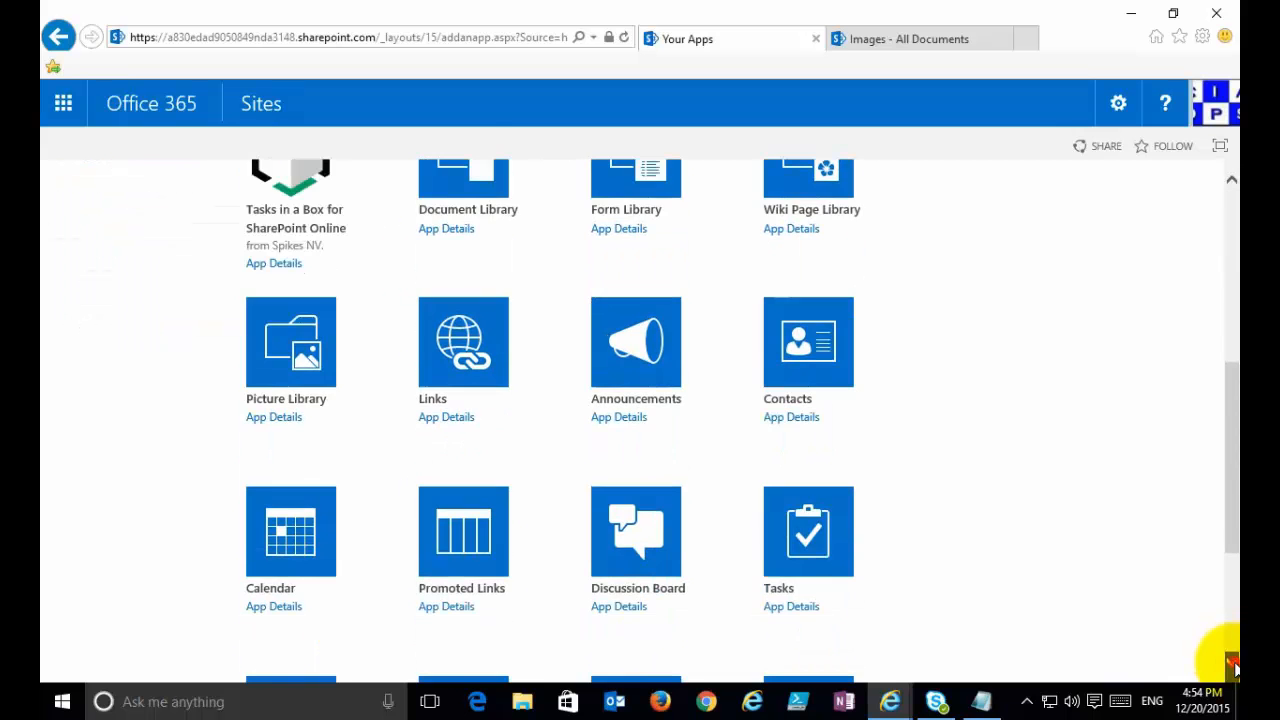
left_click(1232, 662)
left_click(1232, 662)
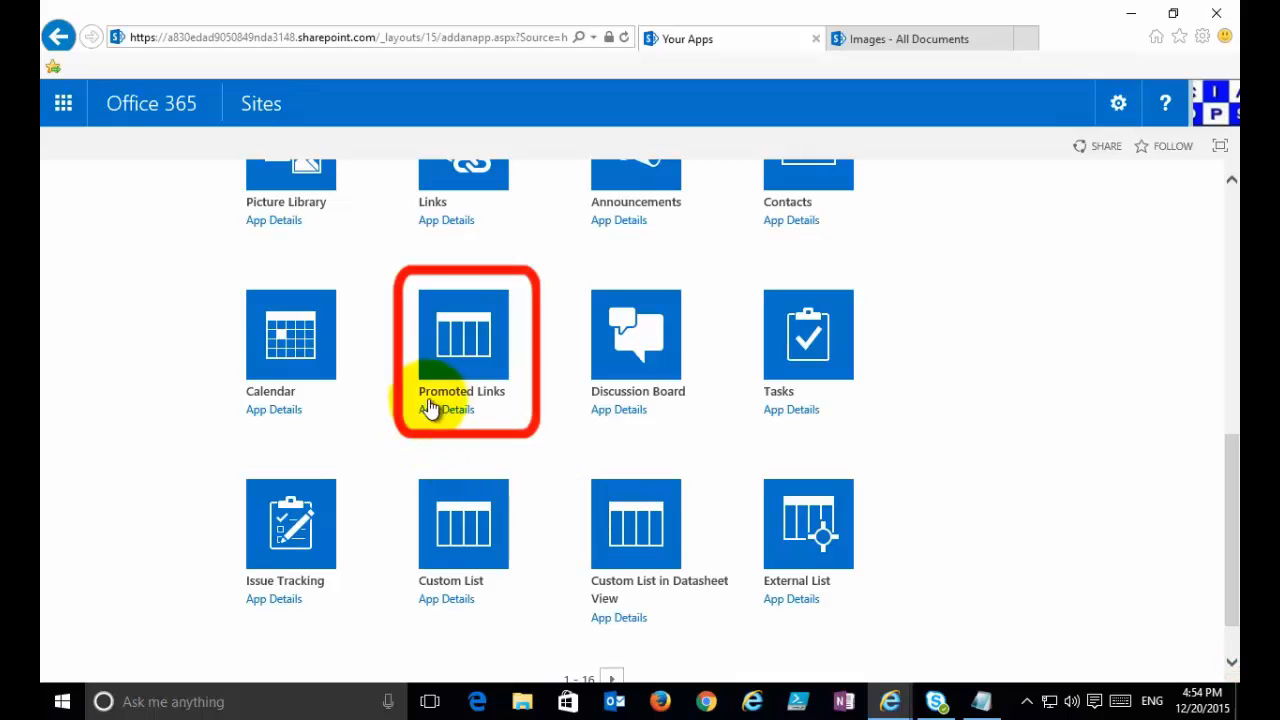
left_click(458, 348)
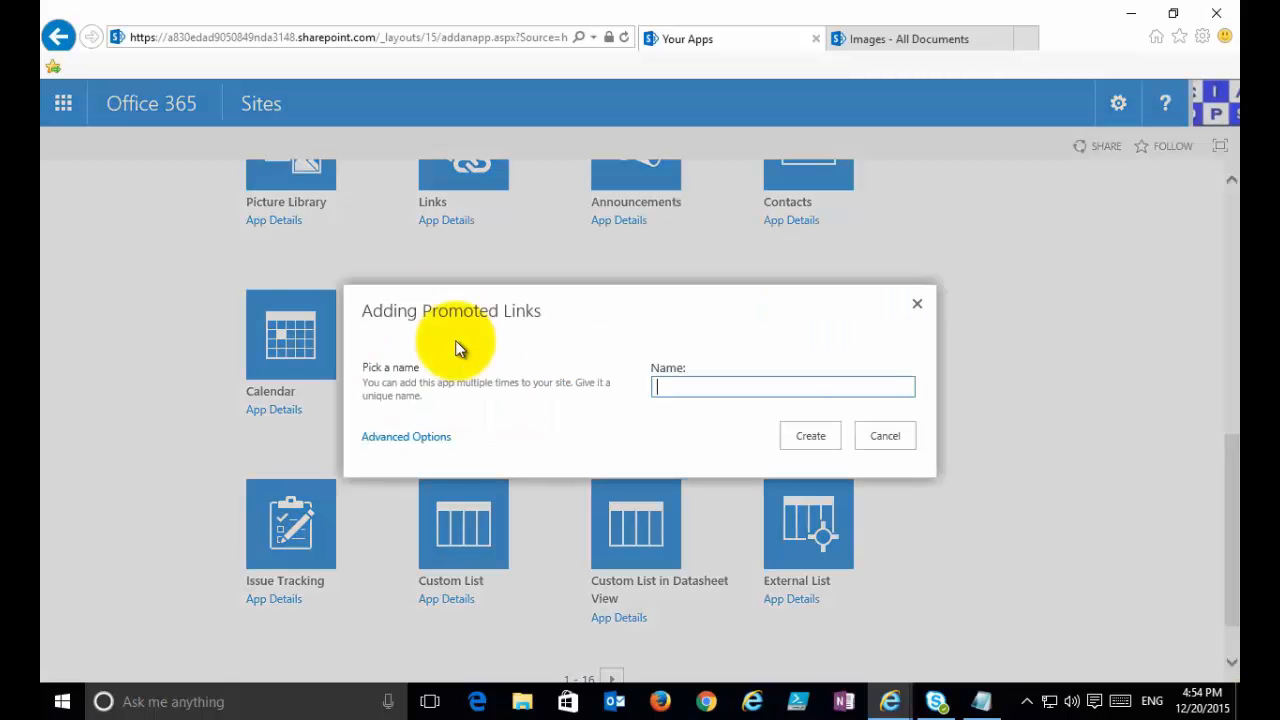
type("Menu")
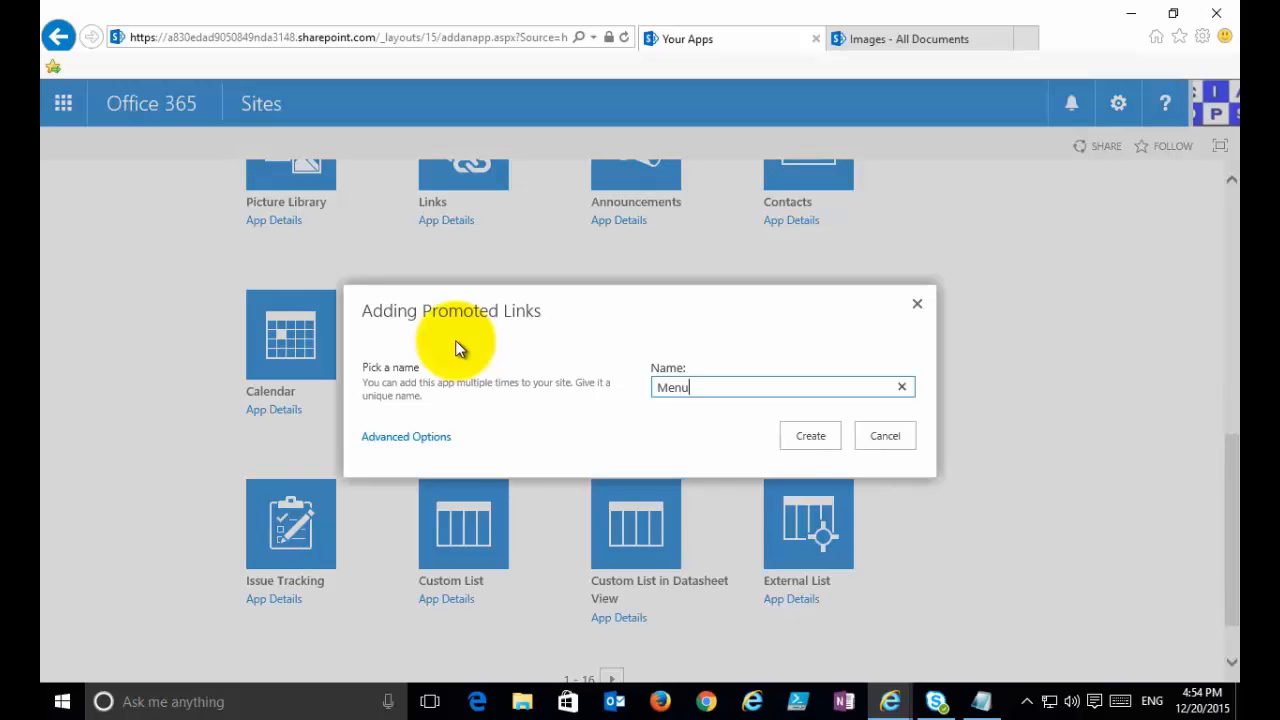
left_click(800, 440)
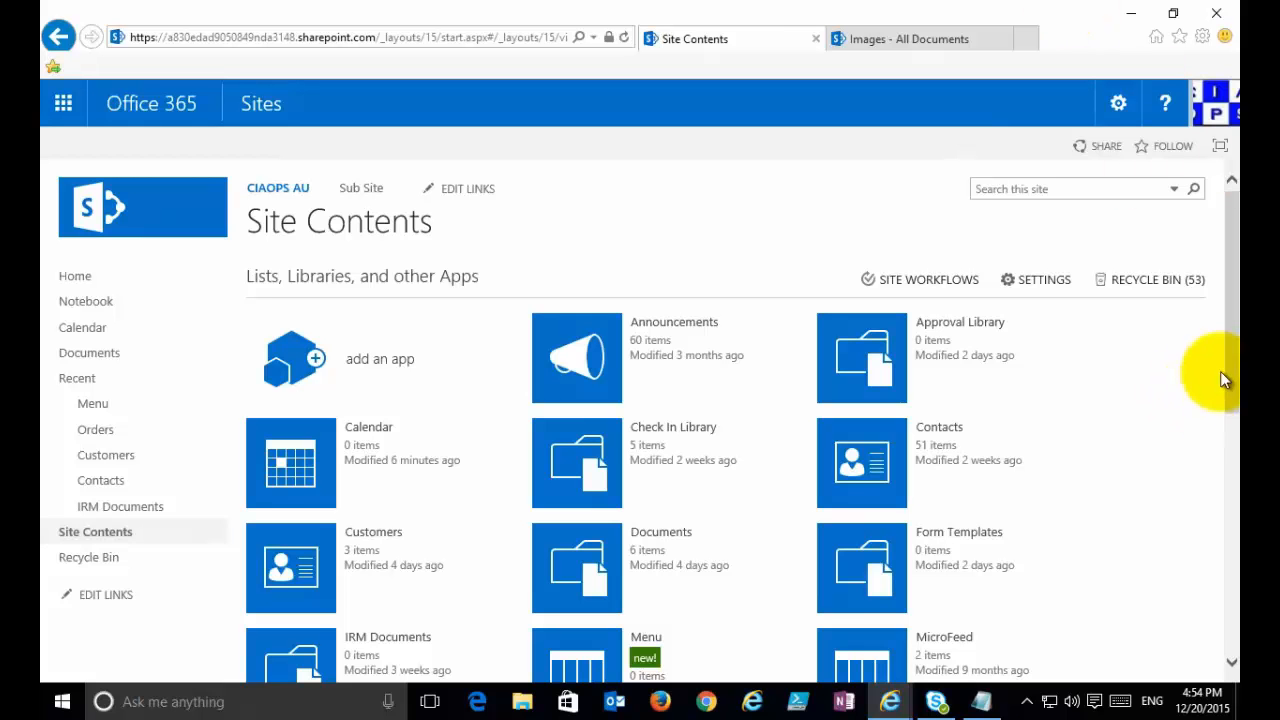
Open the new Menu app from Site Contents and display its All Promoted Links view.
left_click(1231, 410)
left_click_drag(1231, 410, 1210, 480)
left_click(582, 510)
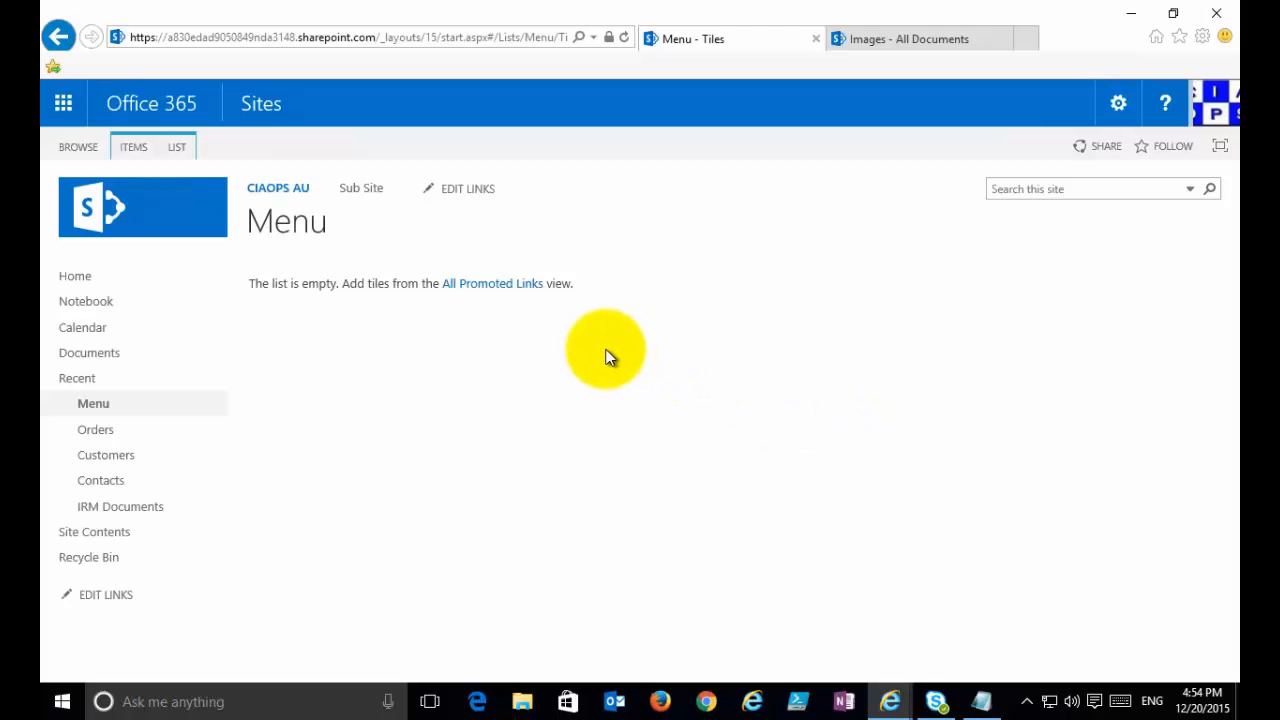
left_click(537, 290)
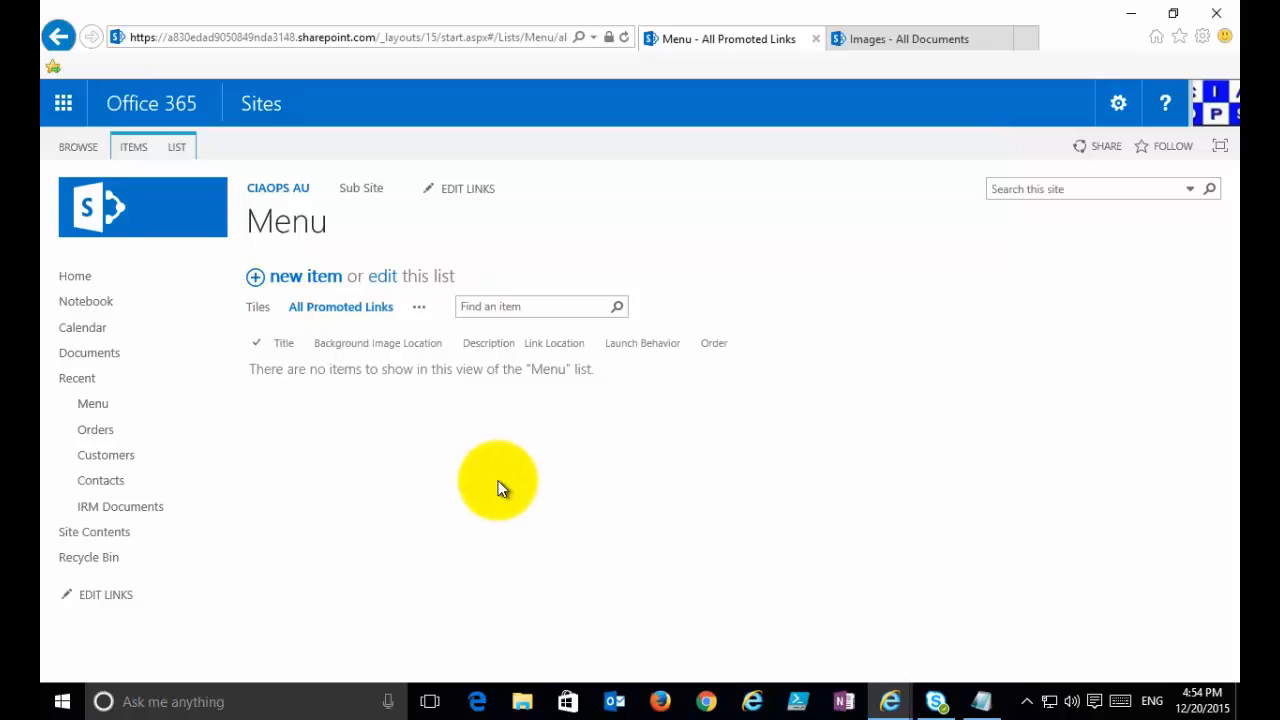
Create a new item in the Menu list and title it "Documents".
left_click(322, 285)
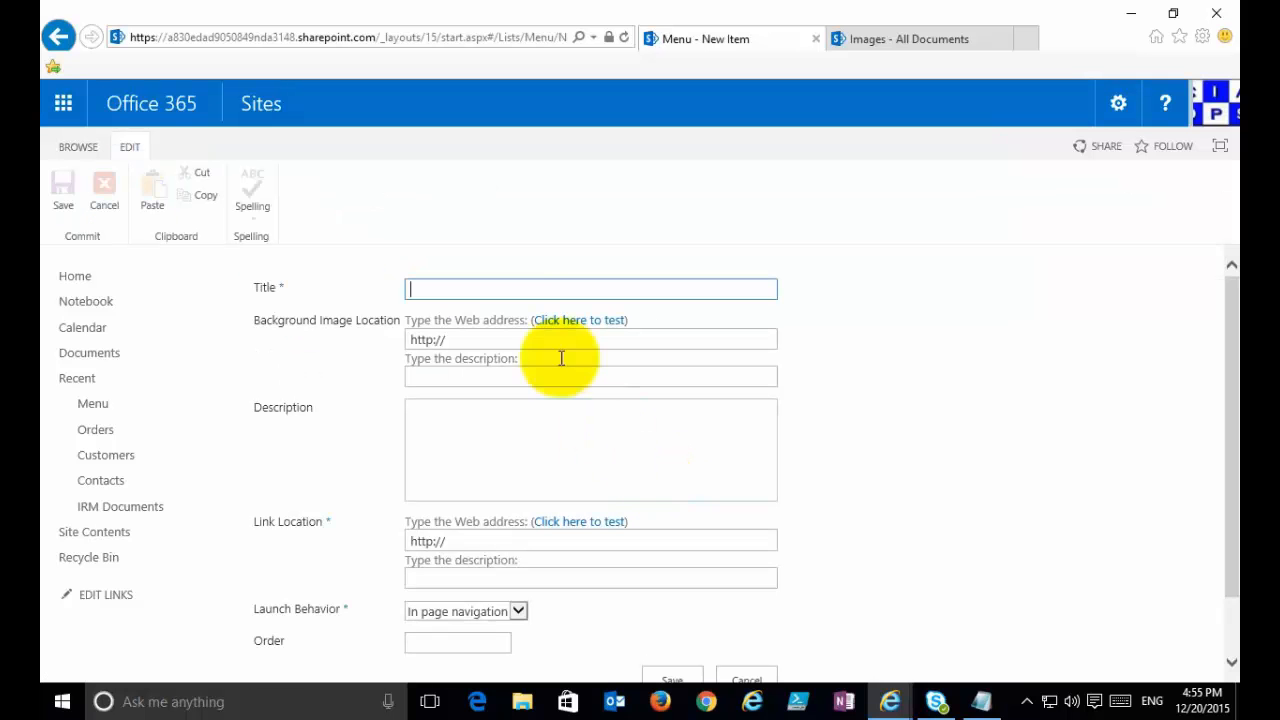
type("D")
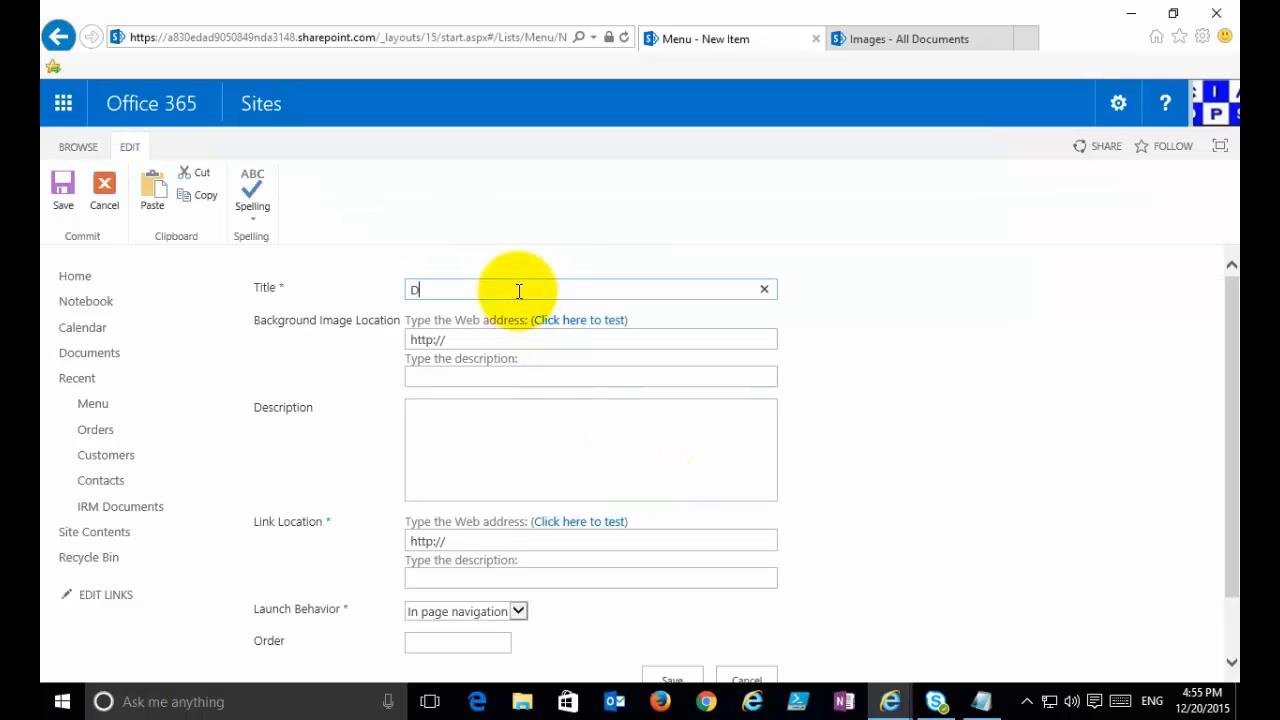
type("ocumenty")
type("ts")
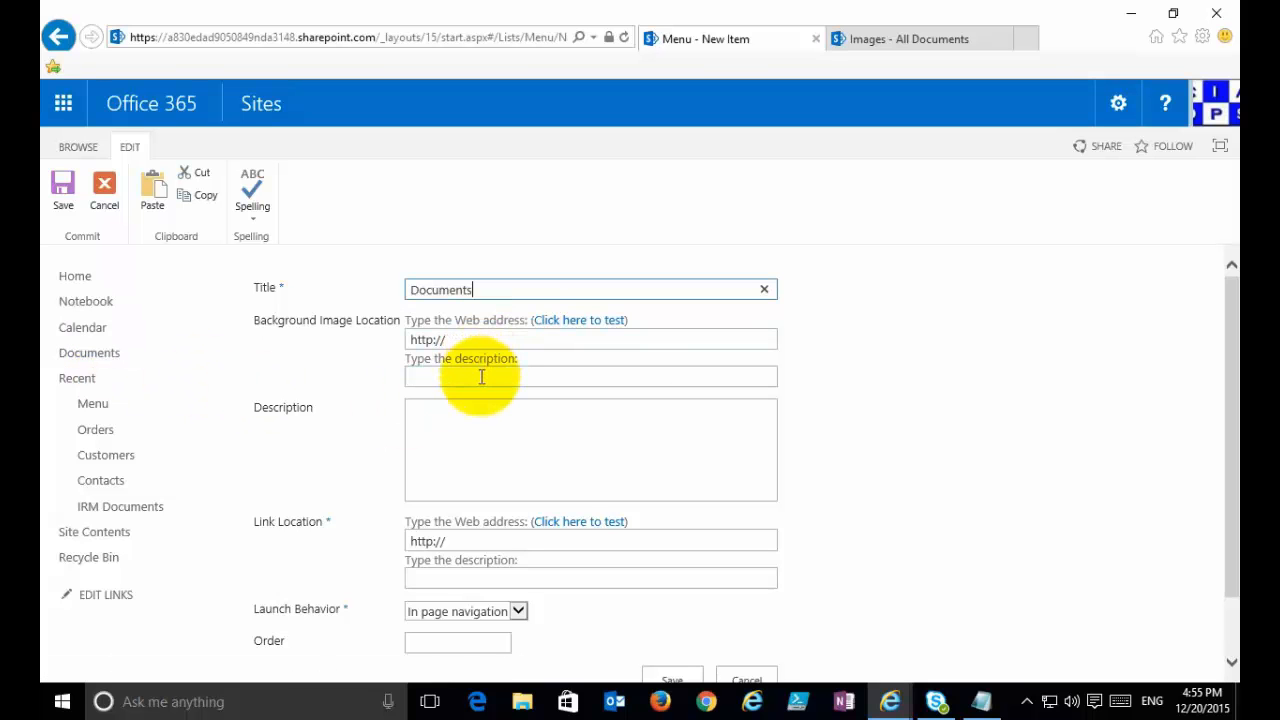
Enter "Document Library" as the description of the Documents item.
left_click(477, 435)
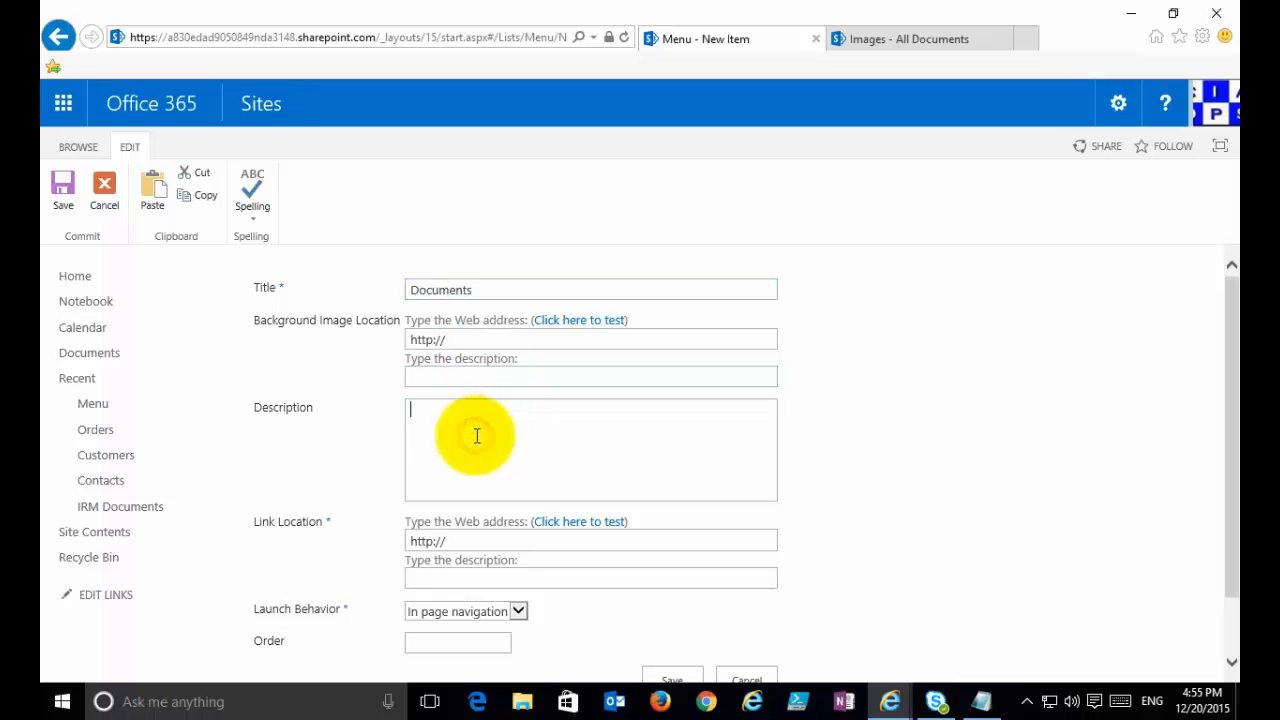
type("Docuemn")
key("BackSpace")
key("BackSpace")
key("BackSpace")
key("BackSpace")
key("BackSpace")
type("ument Library")
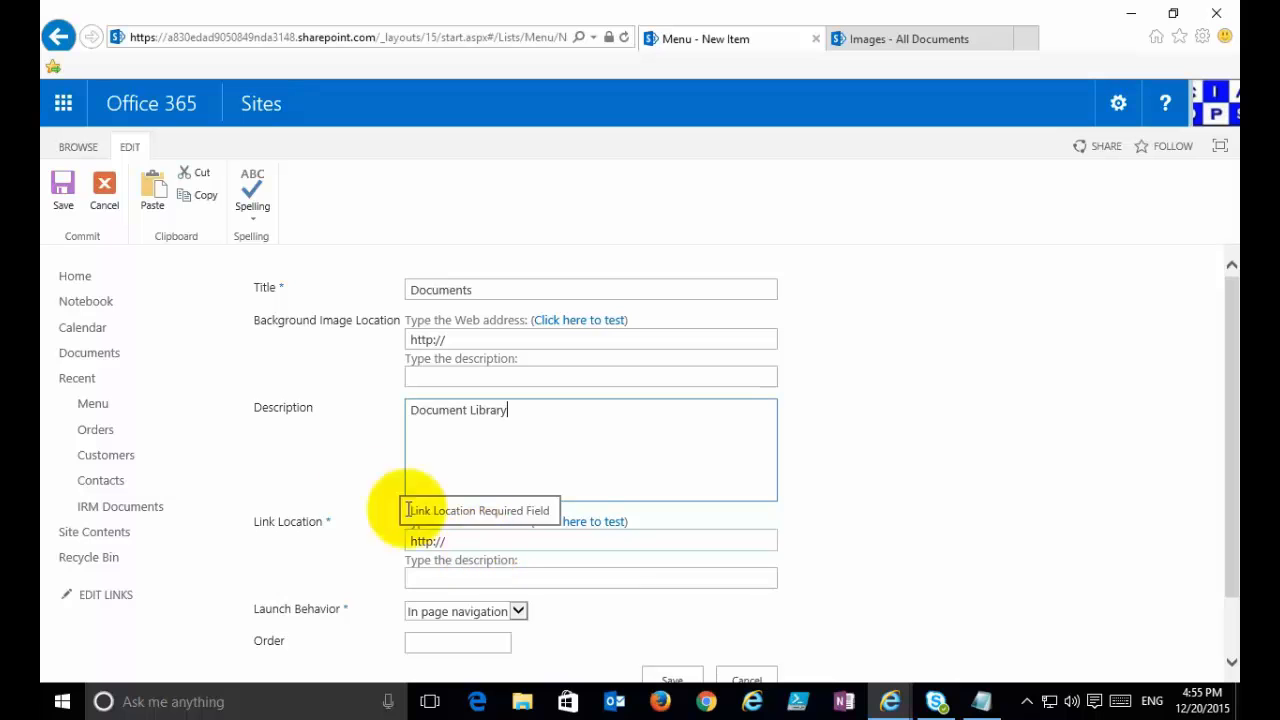
Copy the link address of the site's Documents library and paste it into Notepad.
right_click(104, 355)
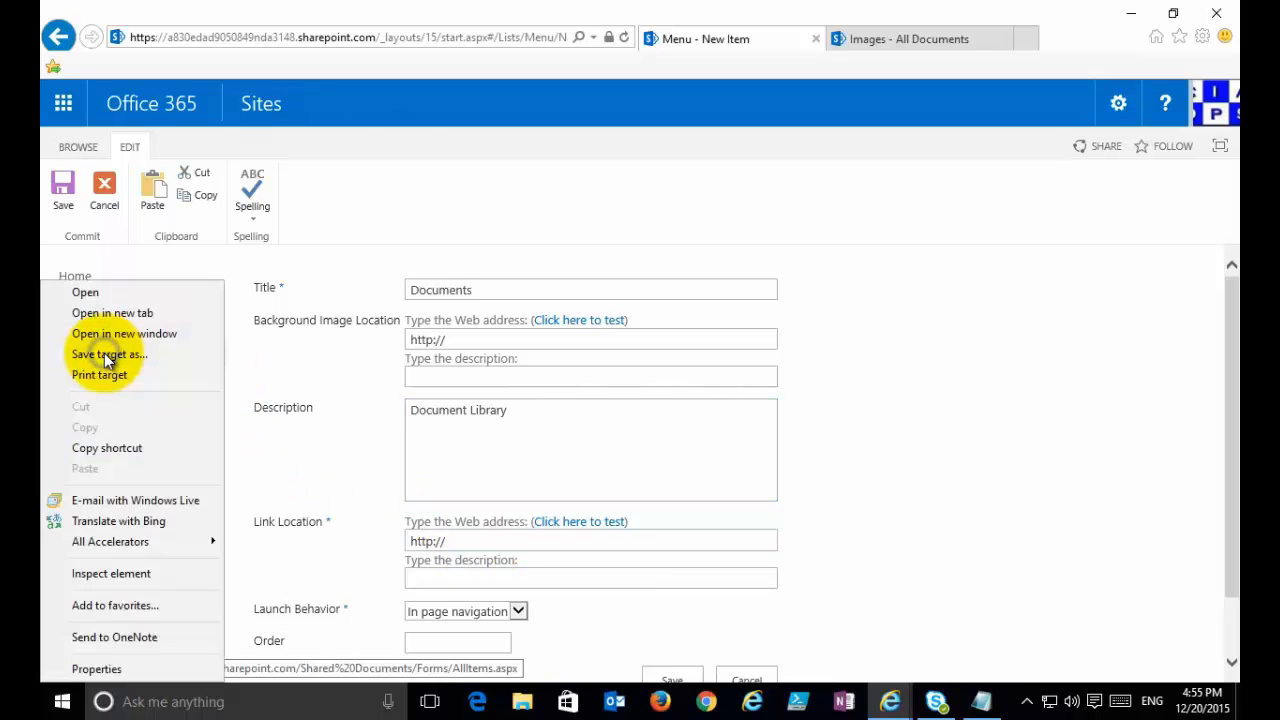
left_click(125, 448)
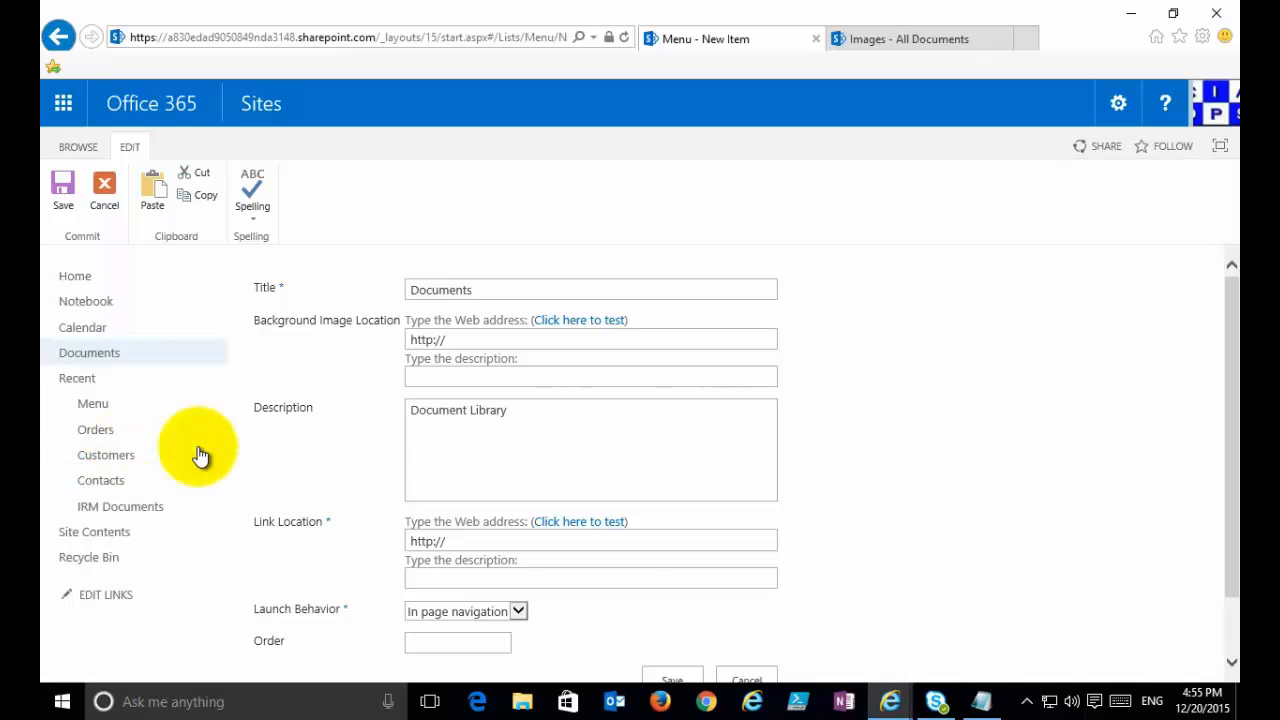
left_click(979, 703)
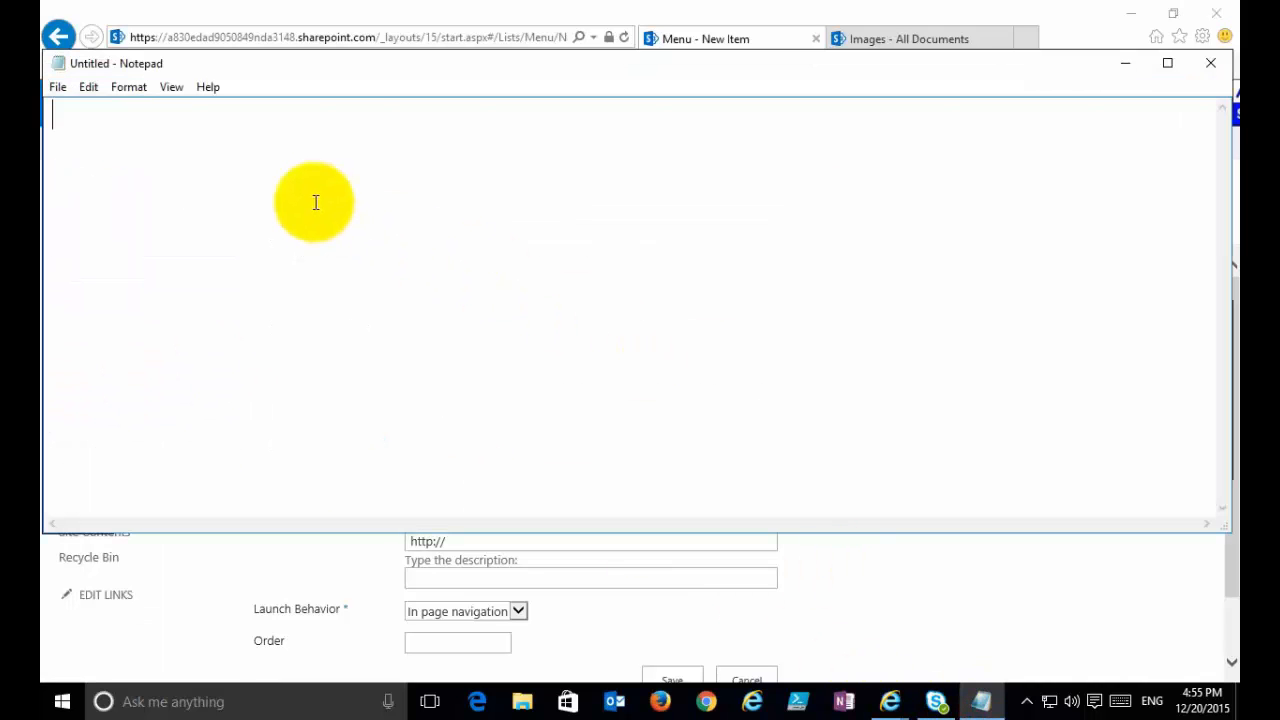
key("ctrl+v")
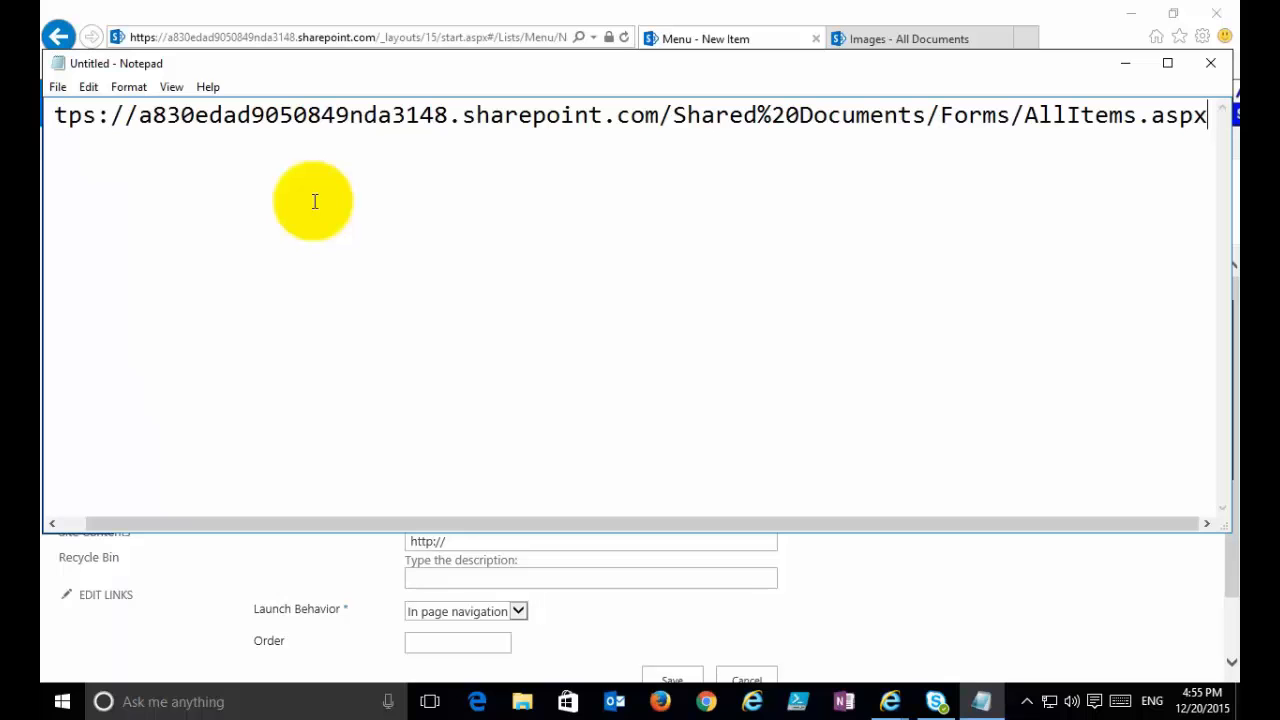
Remove "Forms/AllItems.aspx" from the pasted URL so it ends in "Shared%20Documents/", and select the whole address for copying.
key("BackSpace")
key("BackSpace")
key("BackSpace")
key("BackSpace")
key("BackSpace")
key("BackSpace")
key("BackSpace")
key("BackSpace")
key("BackSpace")
key("BackSpace")
key("BackSpace")
key("BackSpace")
key("BackSpace")
key("BackSpace")
key("BackSpace")
key("BackSpace")
key("BackSpace")
key("BackSpace")
key("BackSpace")
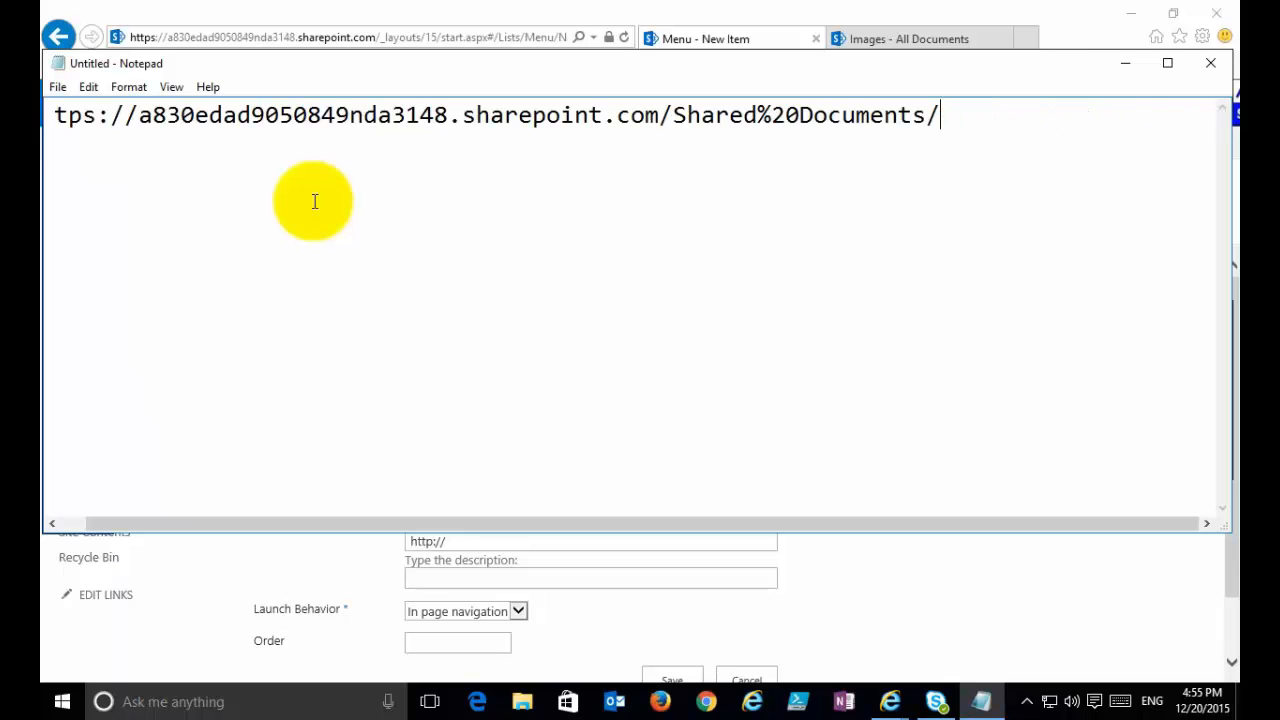
key("ctrl+a")
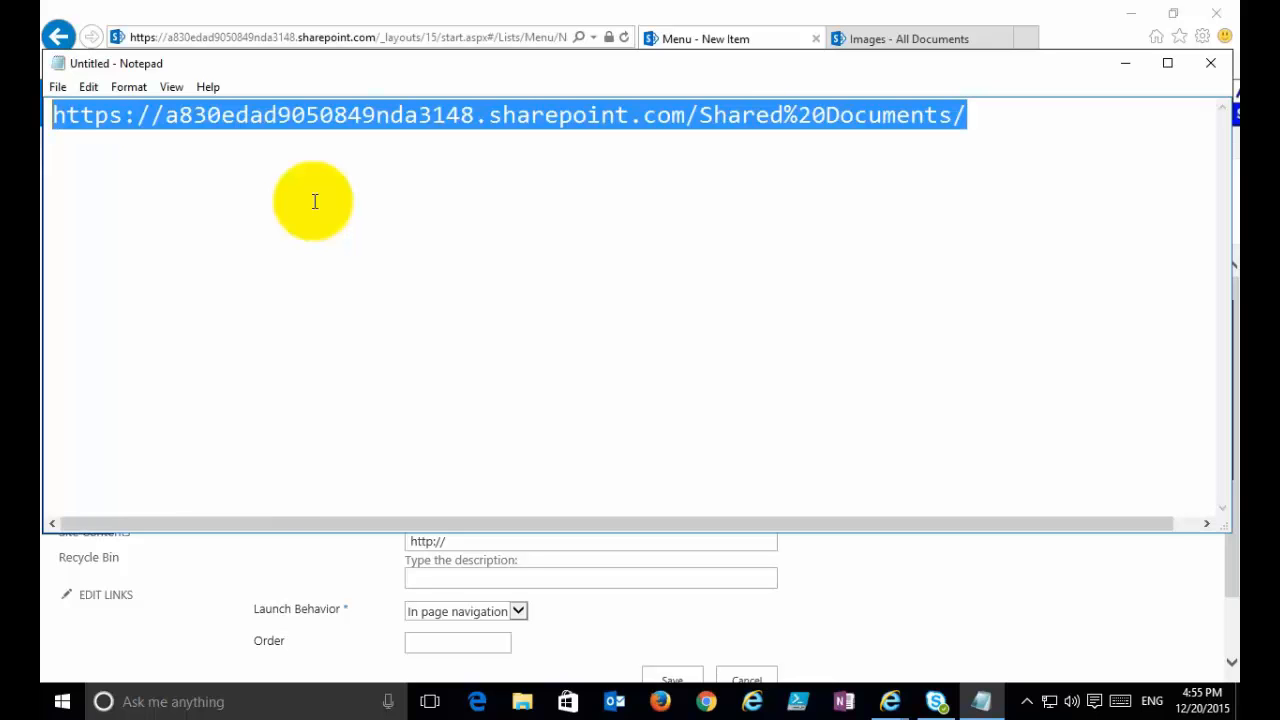
Return to the new item form and replace the Link Location web address with the shortened Documents library URL.
left_click(1126, 64)
left_click_drag(502, 540, 425, 540)
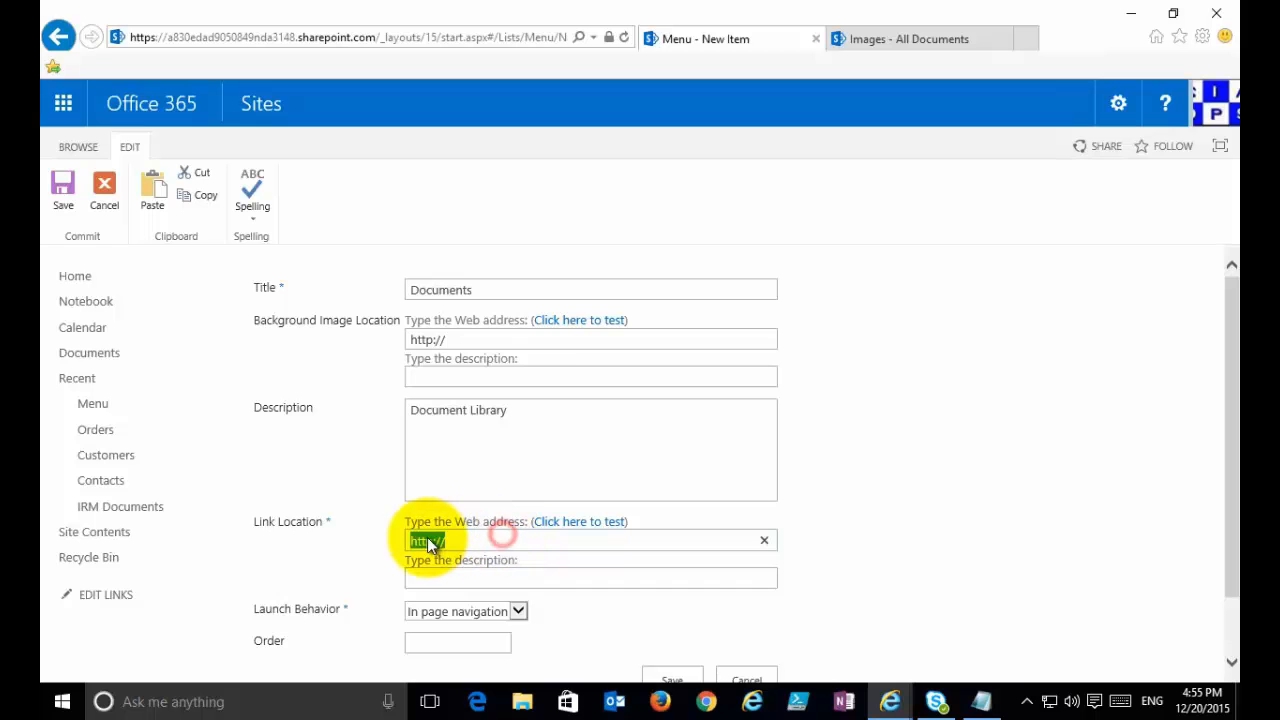
key("ctrl+v")
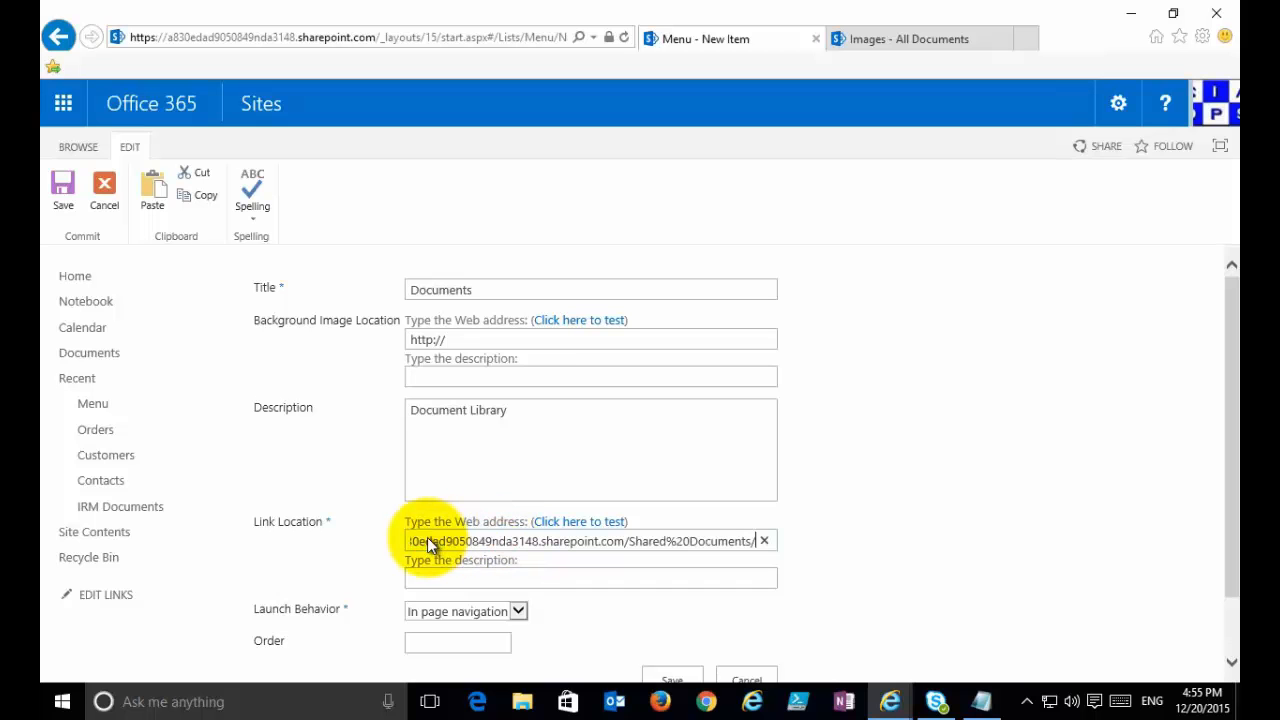
Enter "Documents" as the description of the link location.
left_click(464, 578)
type("D")
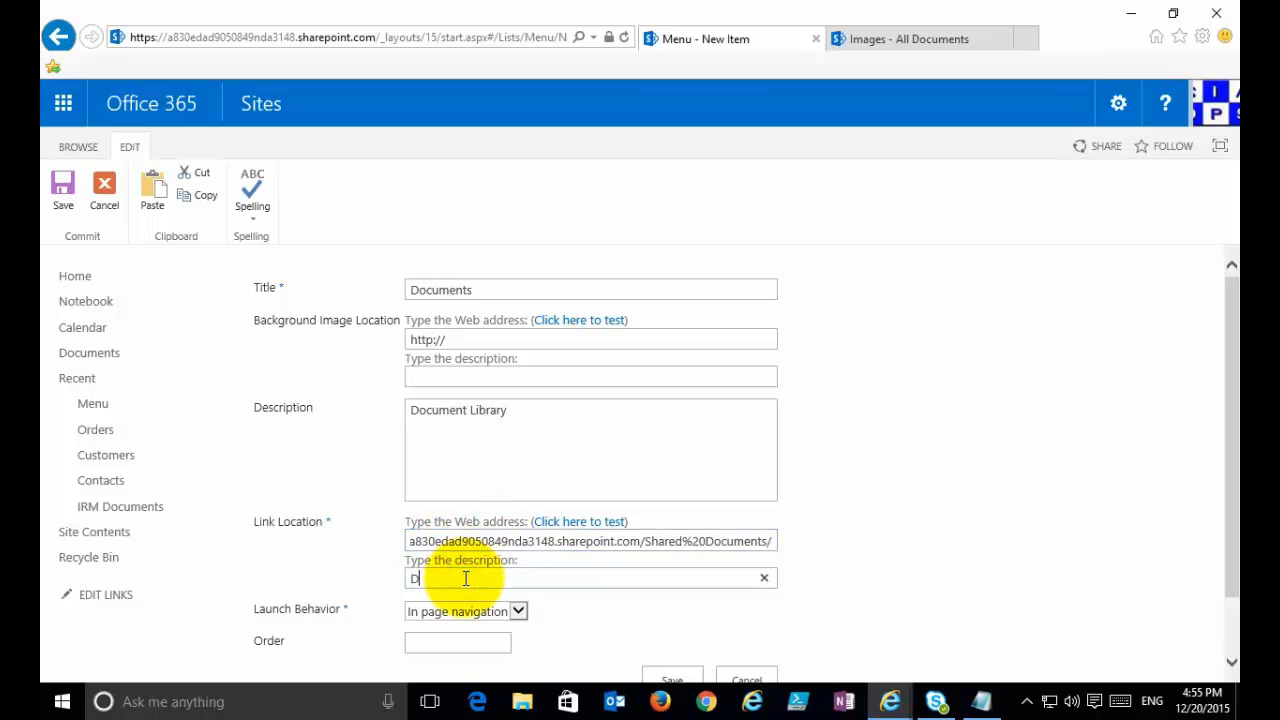
type("ocuemnts")
key("BackSpace")
key("BackSpace")
key("BackSpace")
key("BackSpace")
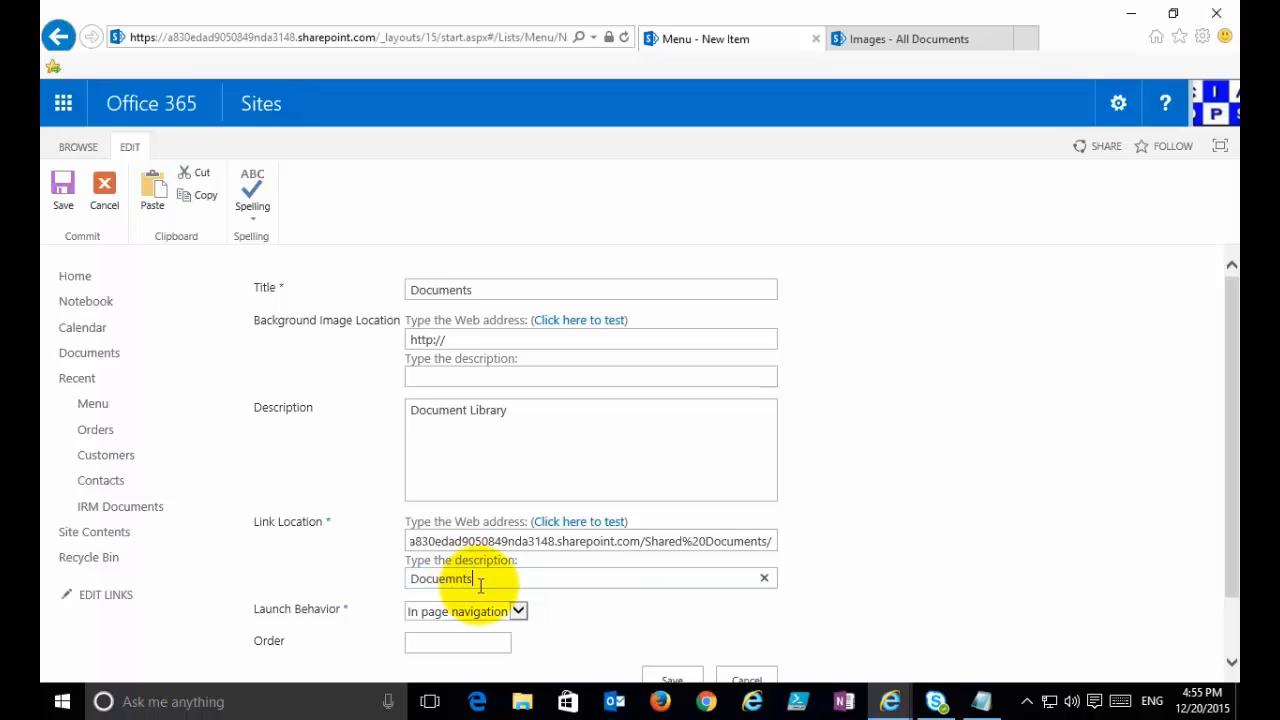
type("ments")
Keep the launch behavior as In page navigation, set the order to 1, and save the Documents item.
left_click(1232, 662)
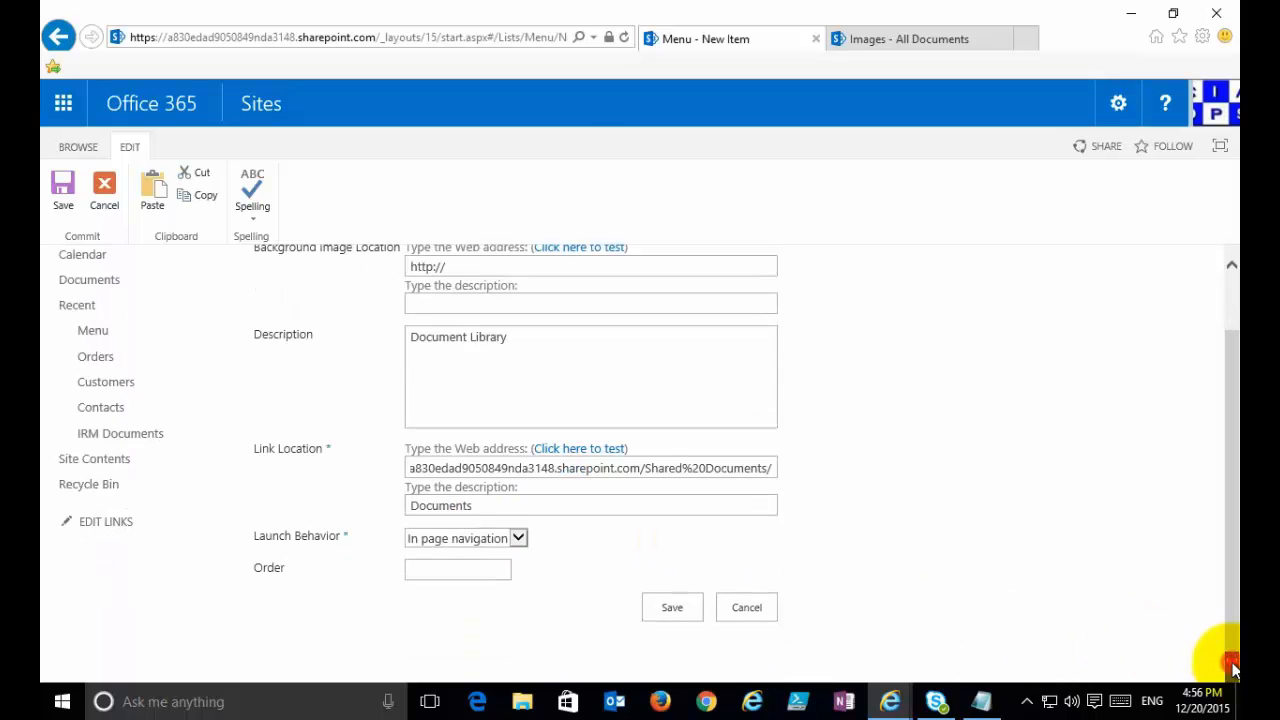
left_click(525, 543)
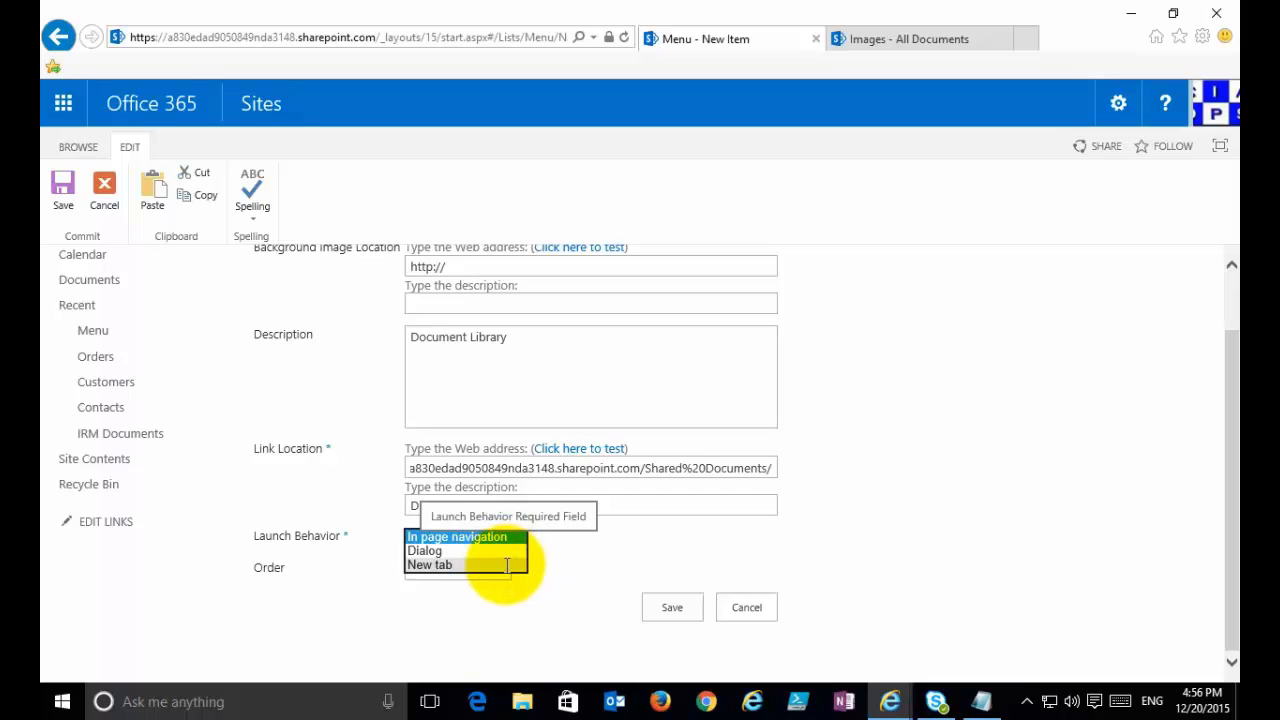
left_click(495, 537)
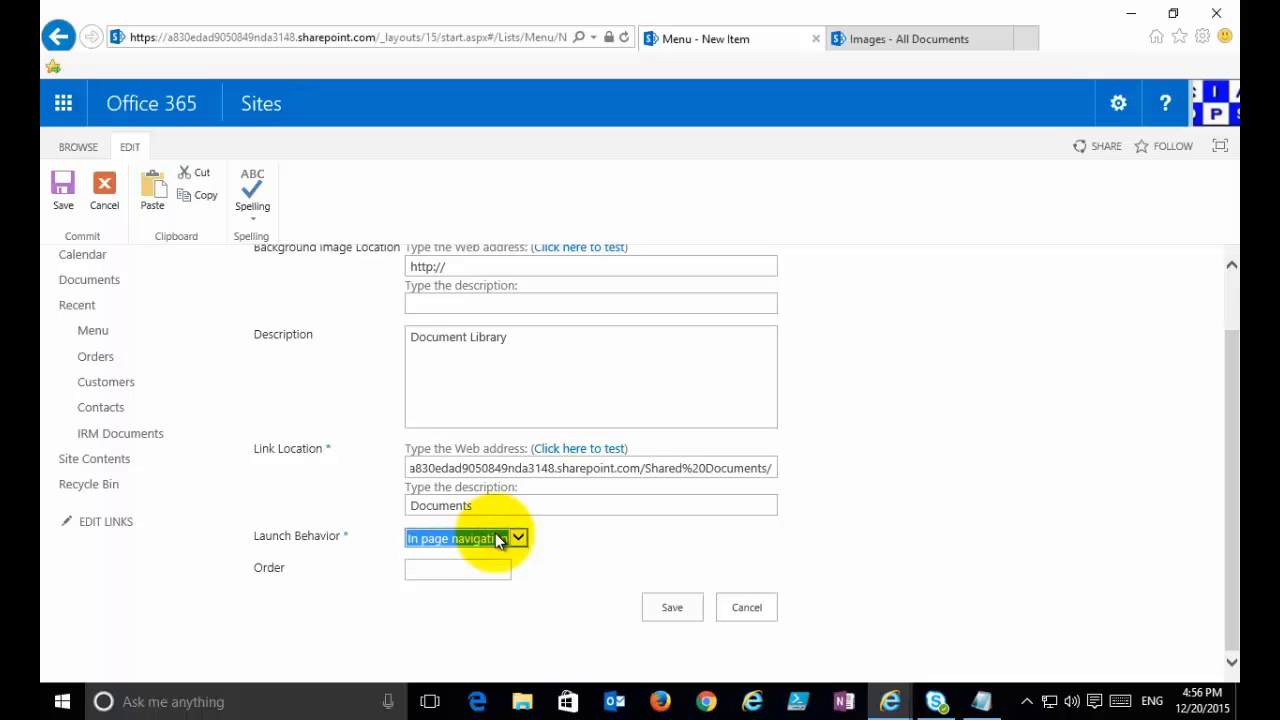
left_click(498, 567)
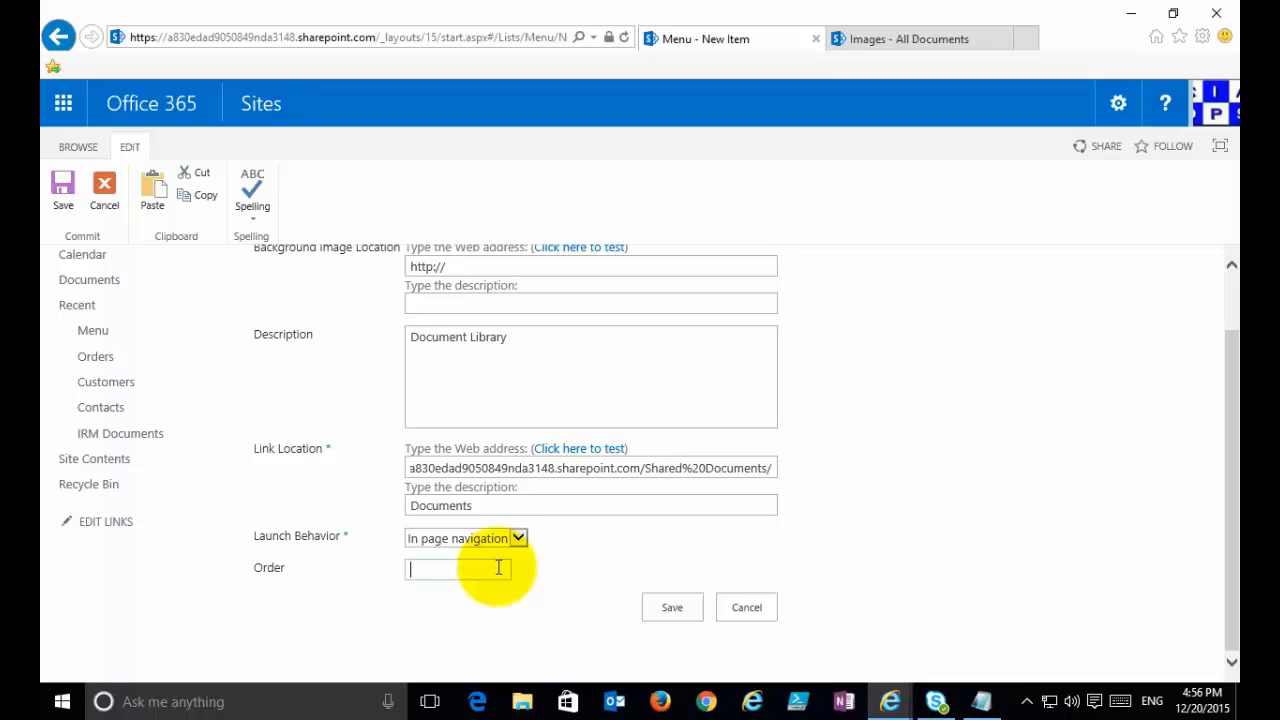
type("1")
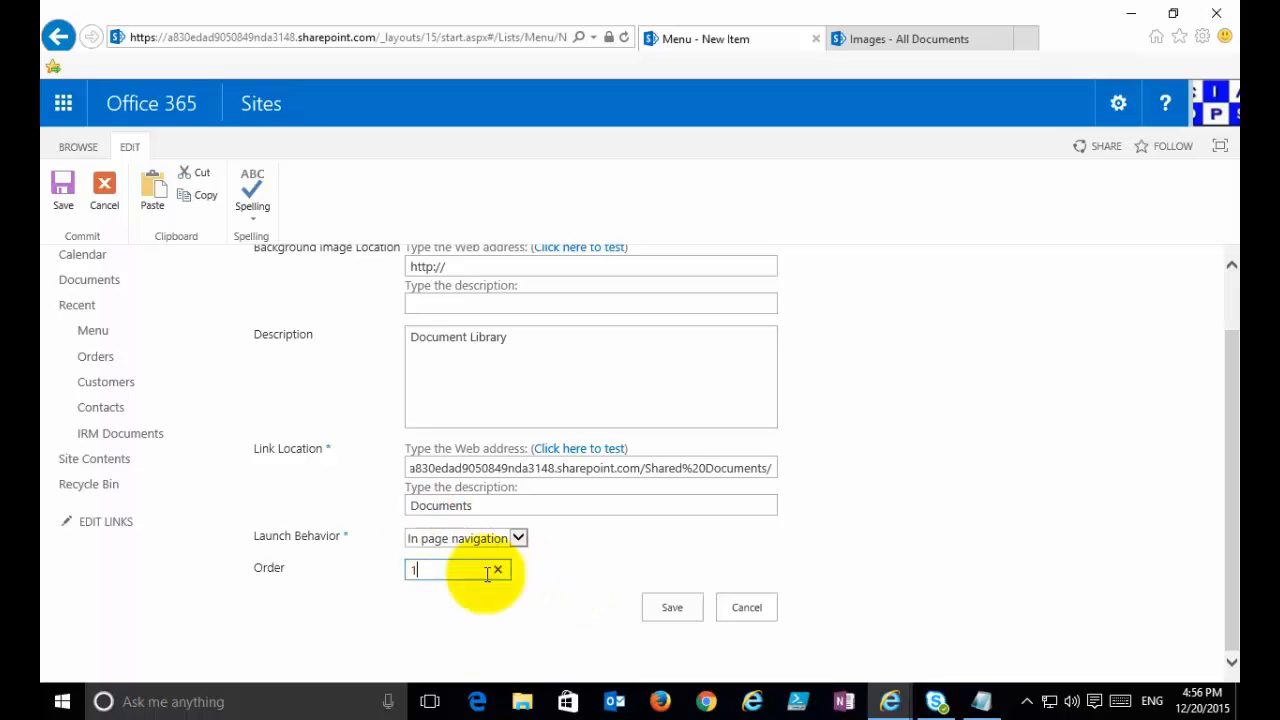
left_click(670, 610)
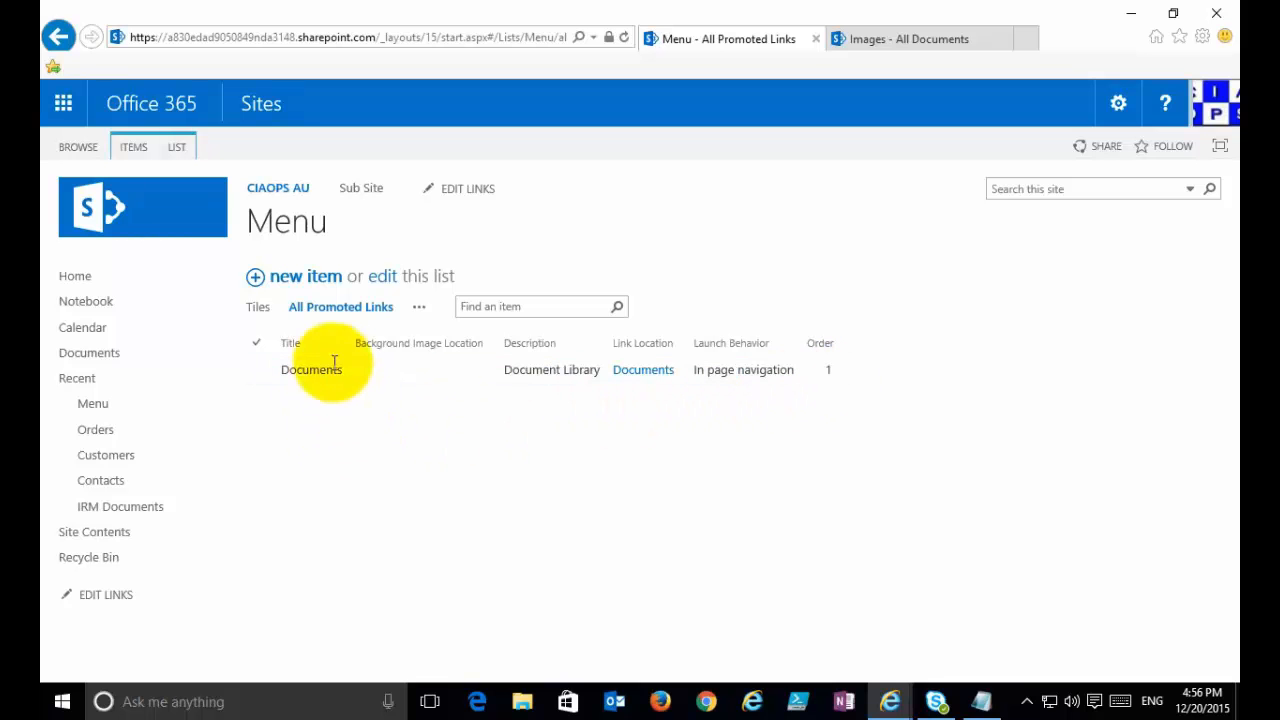
Create another item in the Menu list and title it "Calendar".
left_click(302, 282)
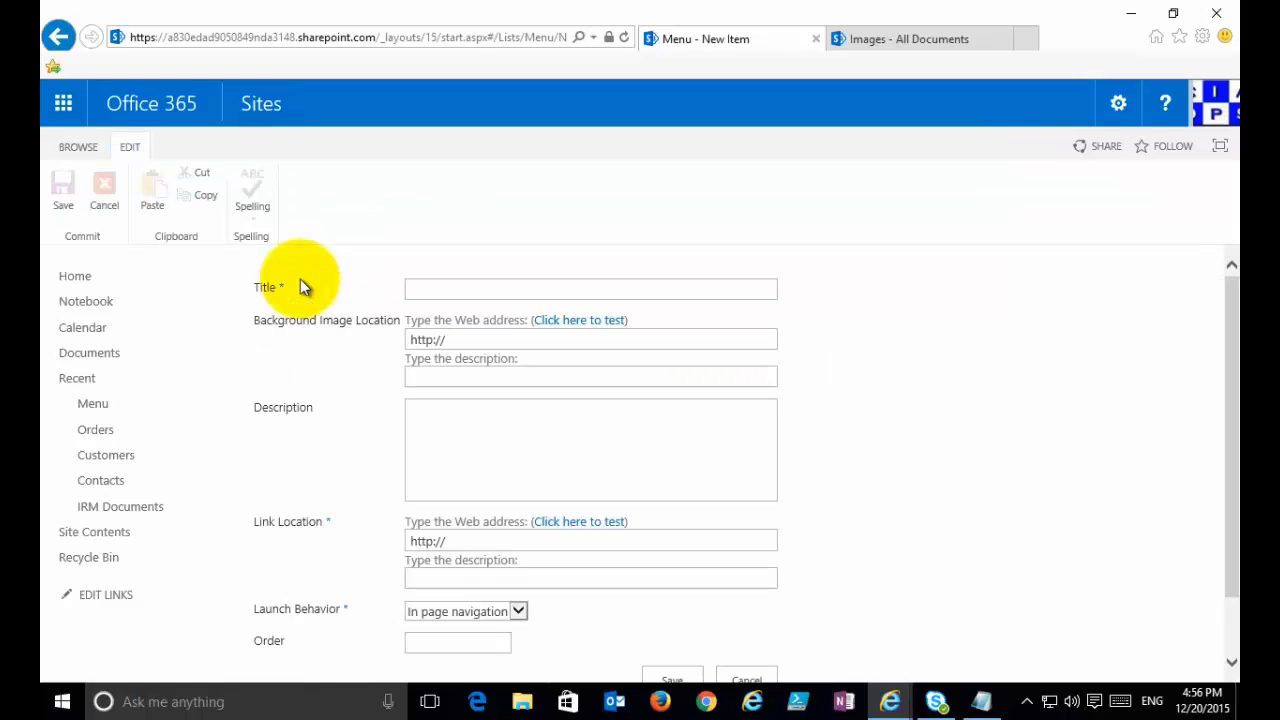
type("CAlendar")
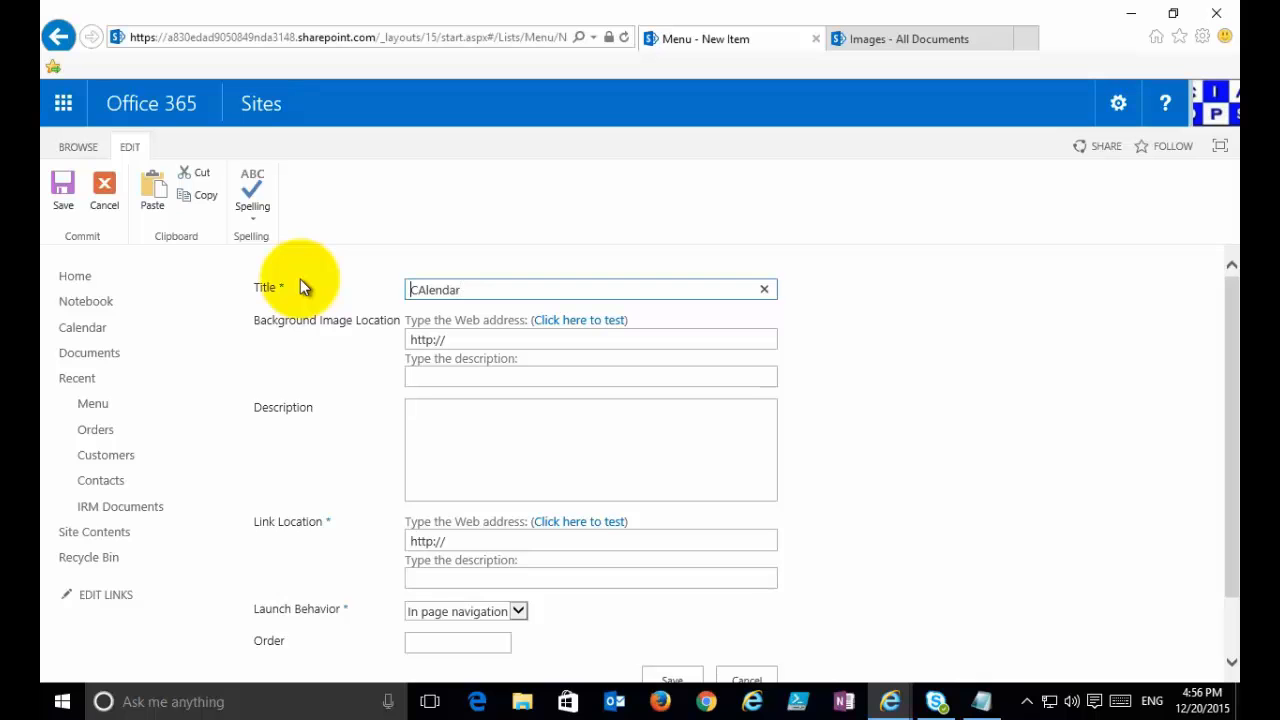
key("Delete")
type("a")
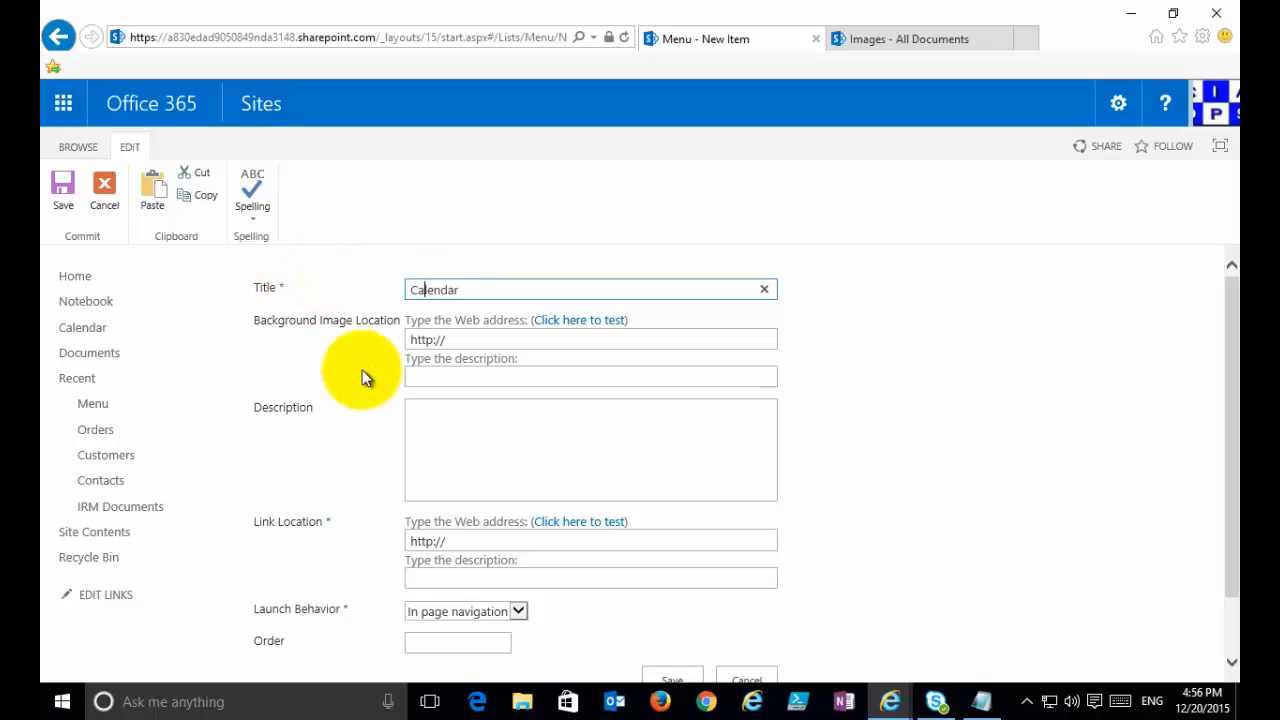
Enter "Standard Calendar" as the description of the new Calendar item.
left_click(438, 438)
type("Stan")
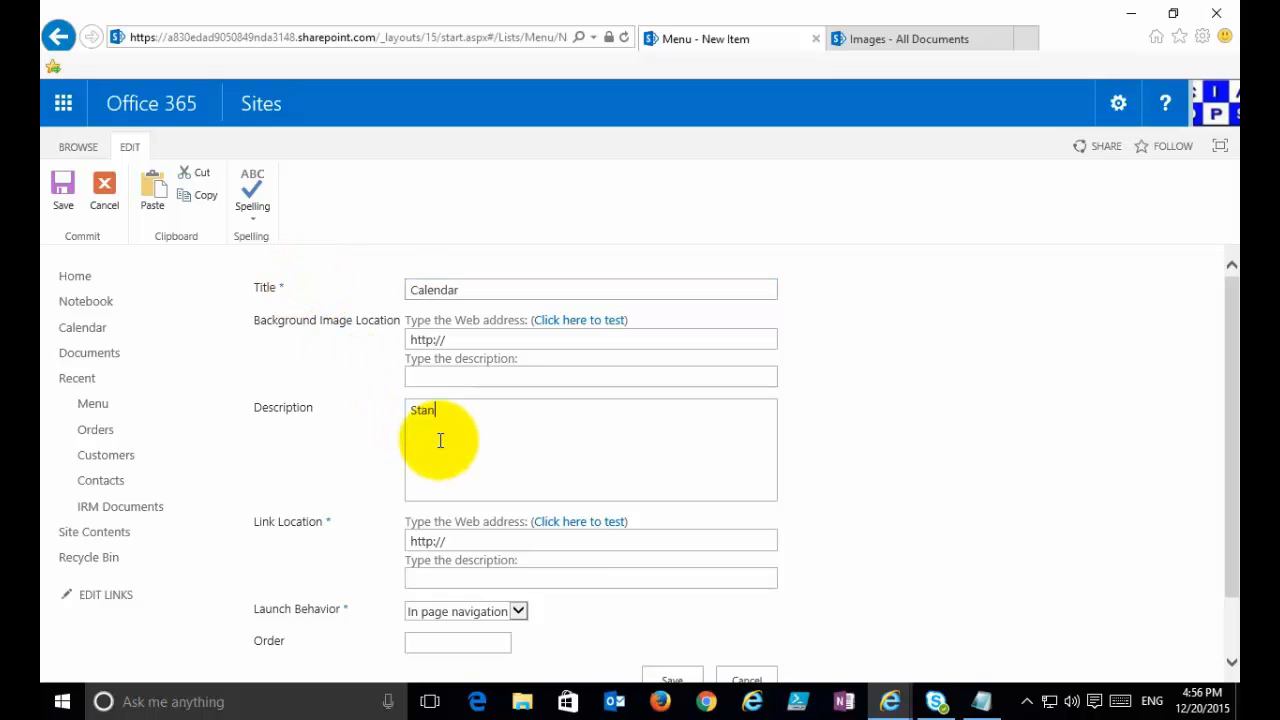
type("dard Calendar")
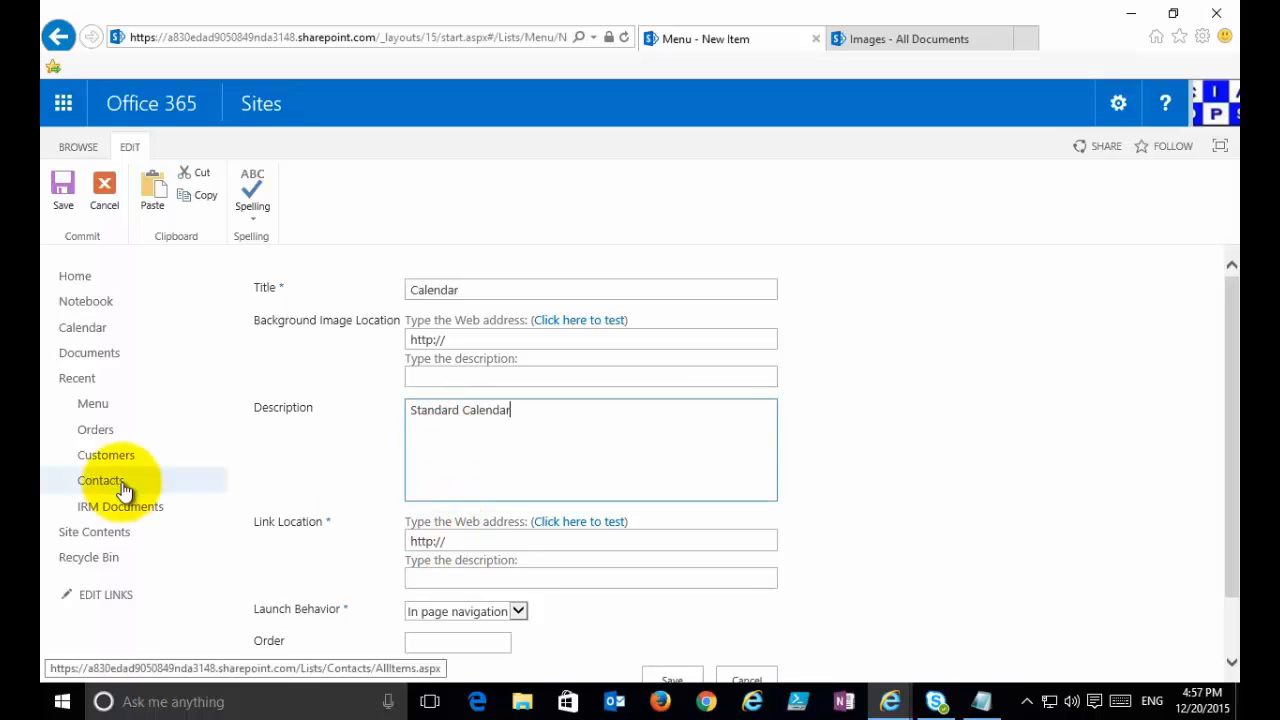
Set the Link Location web address to the site's Calendar link, copied from the site navigation and shortened to end at /Lists/Calendar/.
right_click(99, 330)
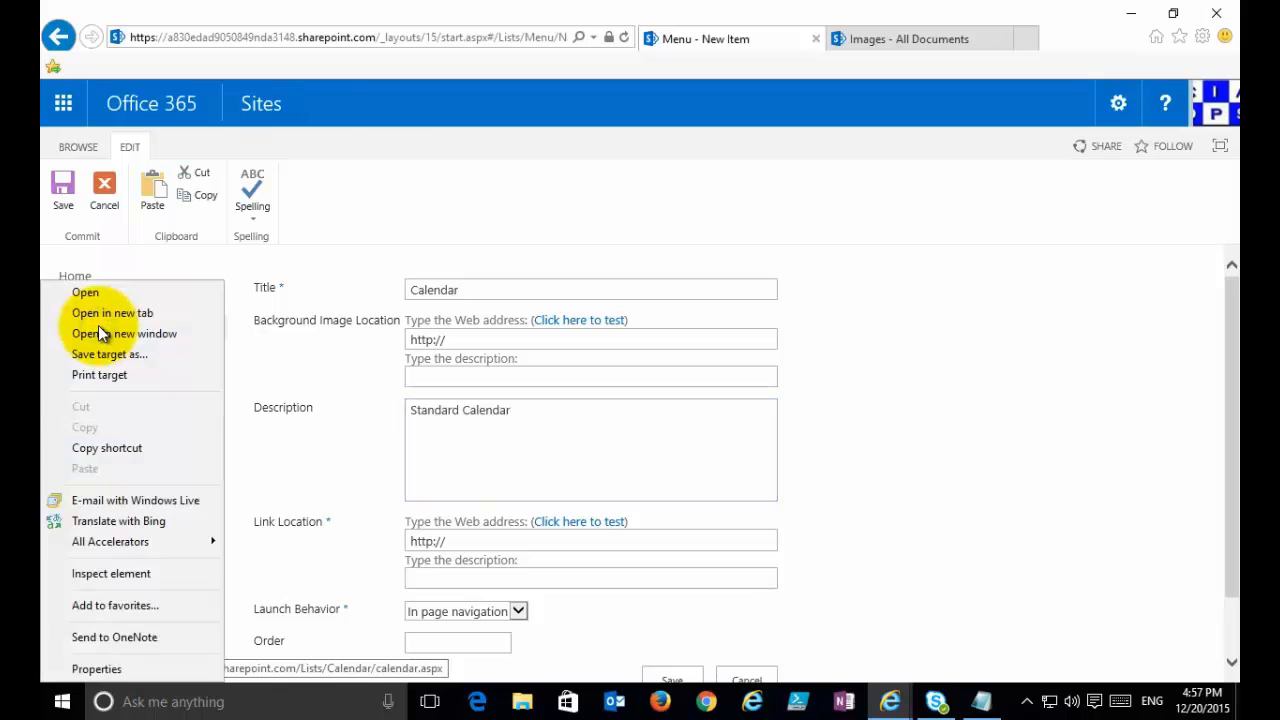
left_click(122, 455)
triple_click(520, 546)
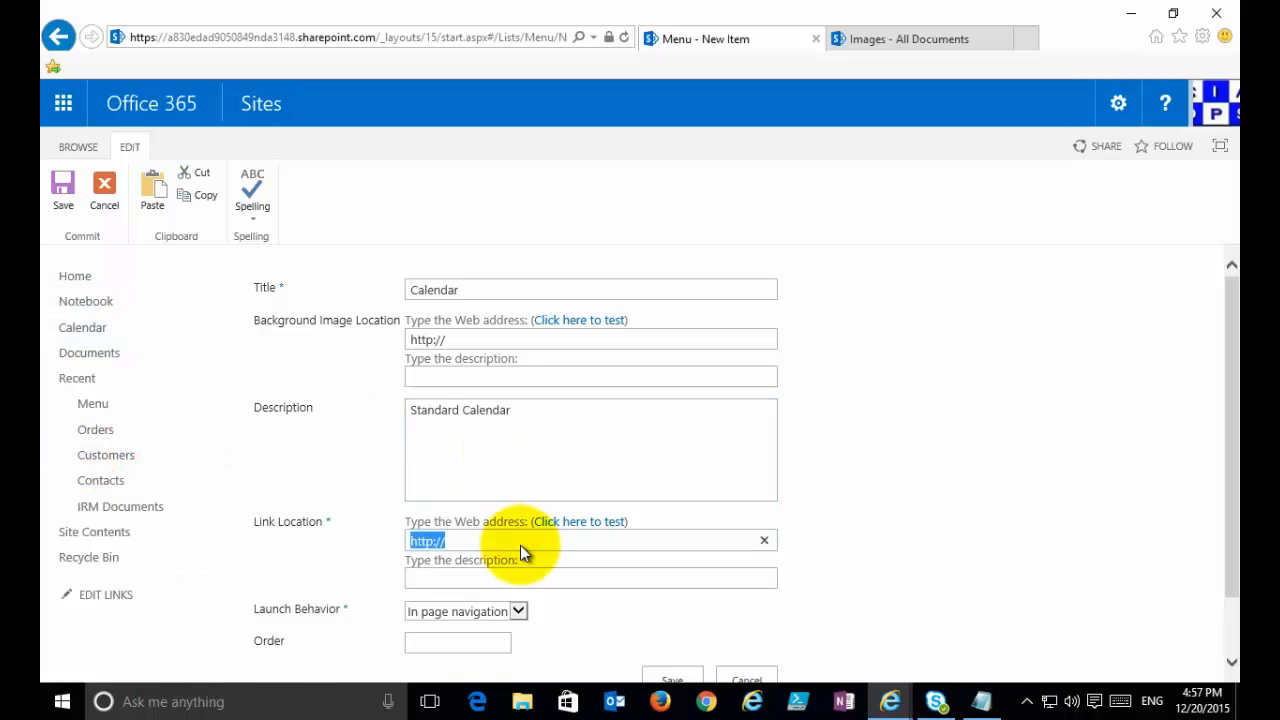
key("ctrl+v")
key("BackSpace")
key("BackSpace")
key("BackSpace")
key("BackSpace")
key("BackSpace")
key("BackSpace")
key("BackSpace")
key("BackSpace")
key("BackSpace")
key("BackSpace")
key("BackSpace")
key("BackSpace")
key("BackSpace")
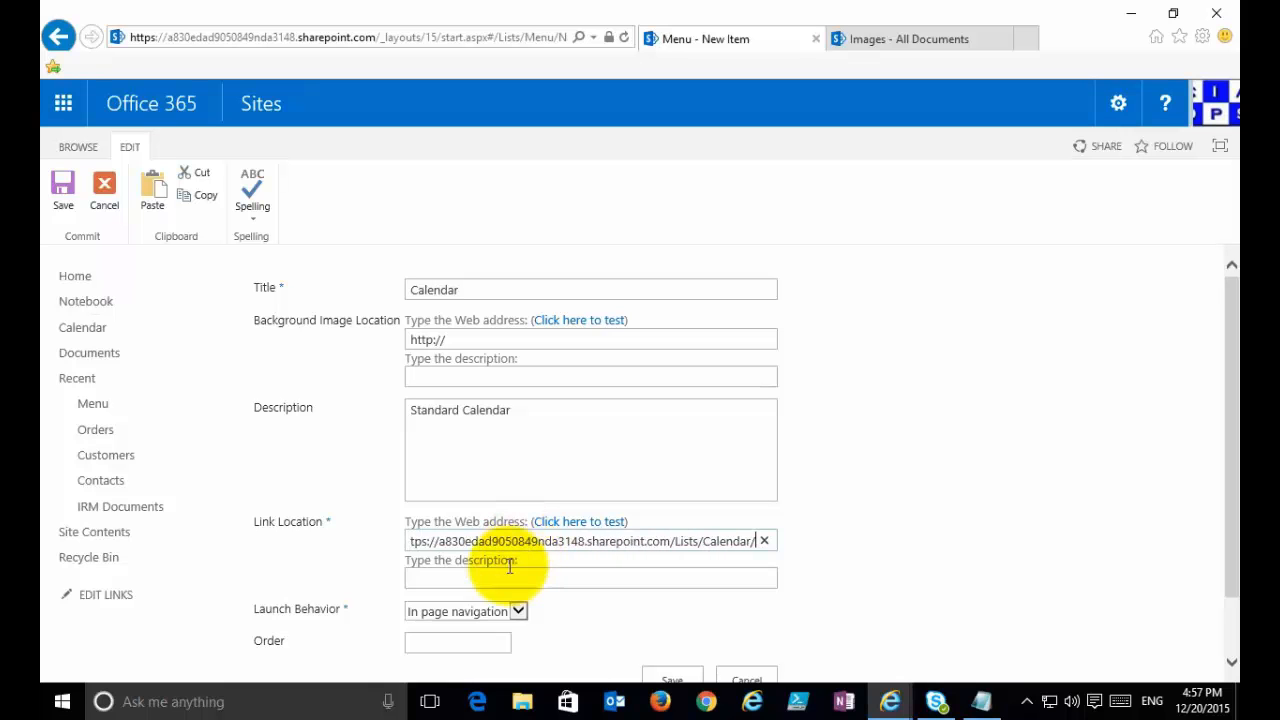
Describe the link location as "Calendar", set the order to 2, and save the item.
left_click(506, 575)
type("CAlendar")
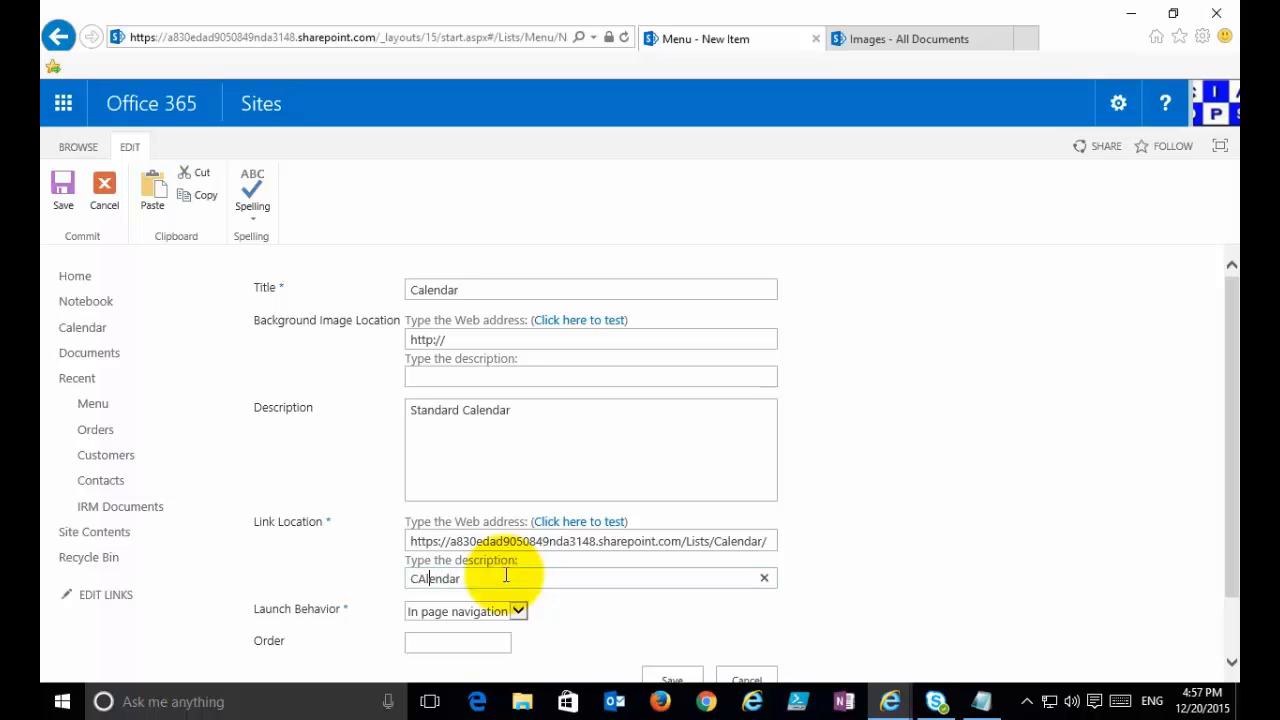
left_click(487, 643)
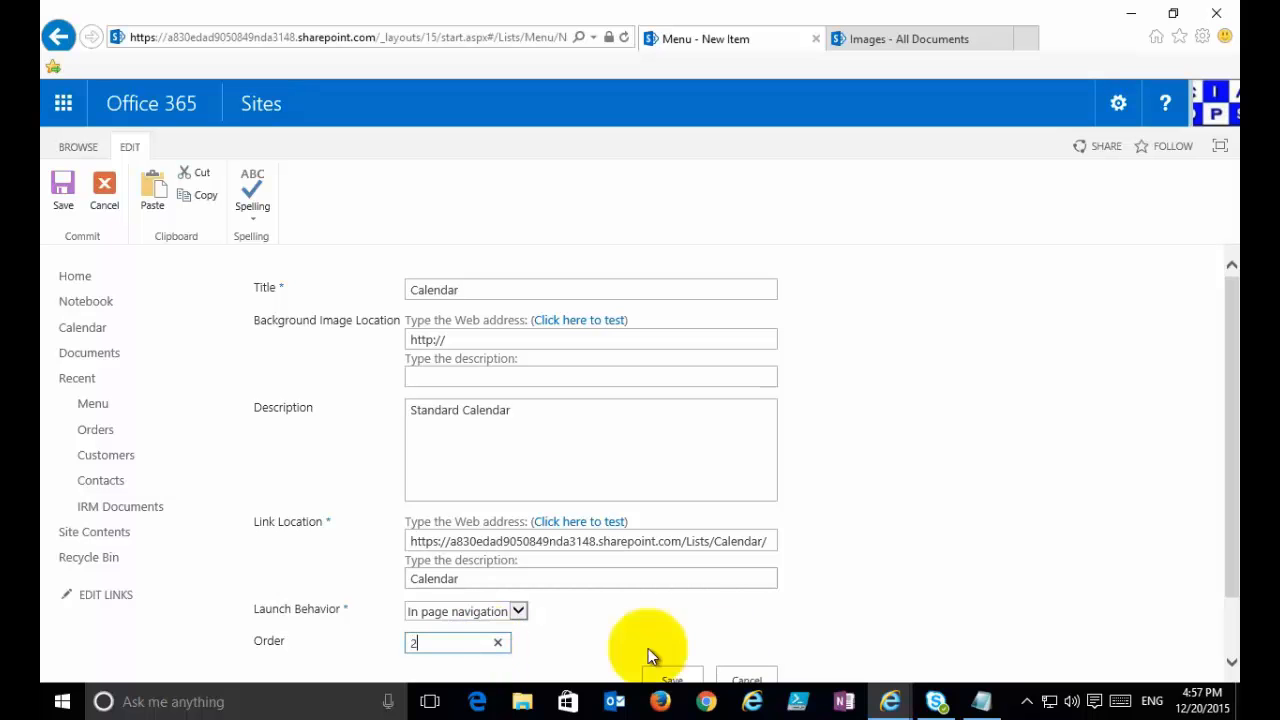
left_click(694, 680)
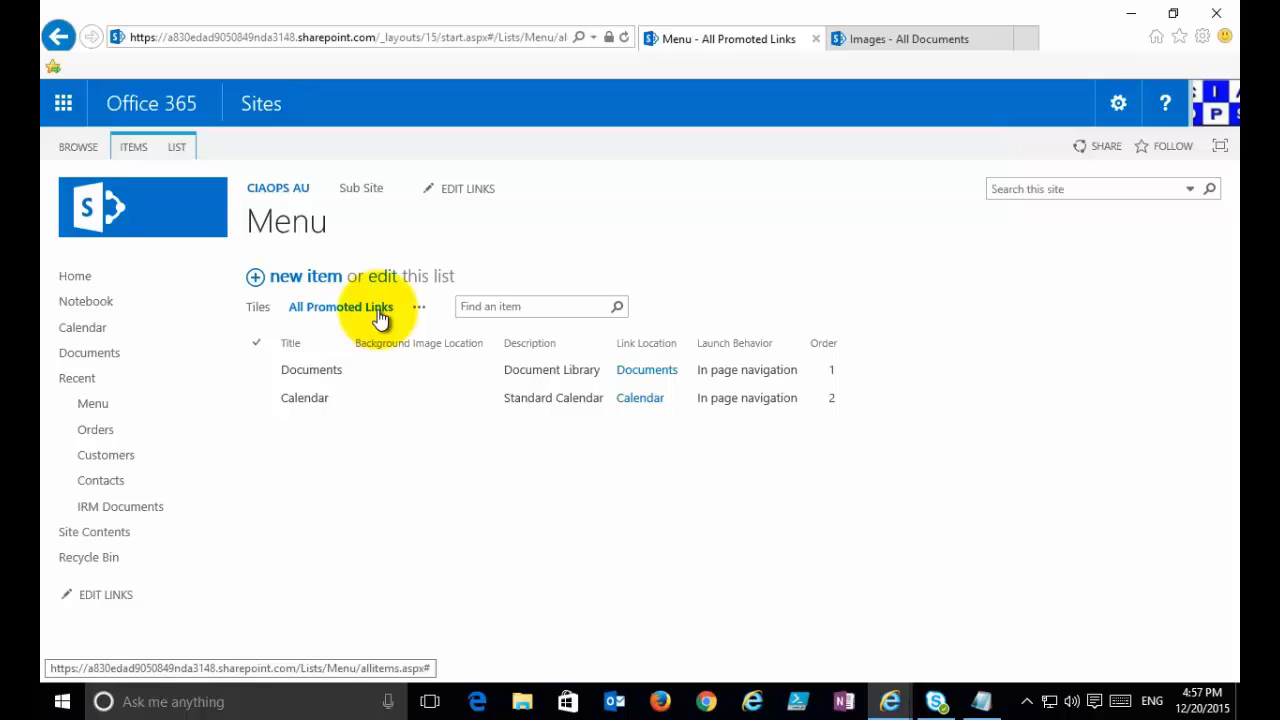
Preview the Menu list in the Tiles view and switch back to the All Promoted Links view.
left_click(262, 316)
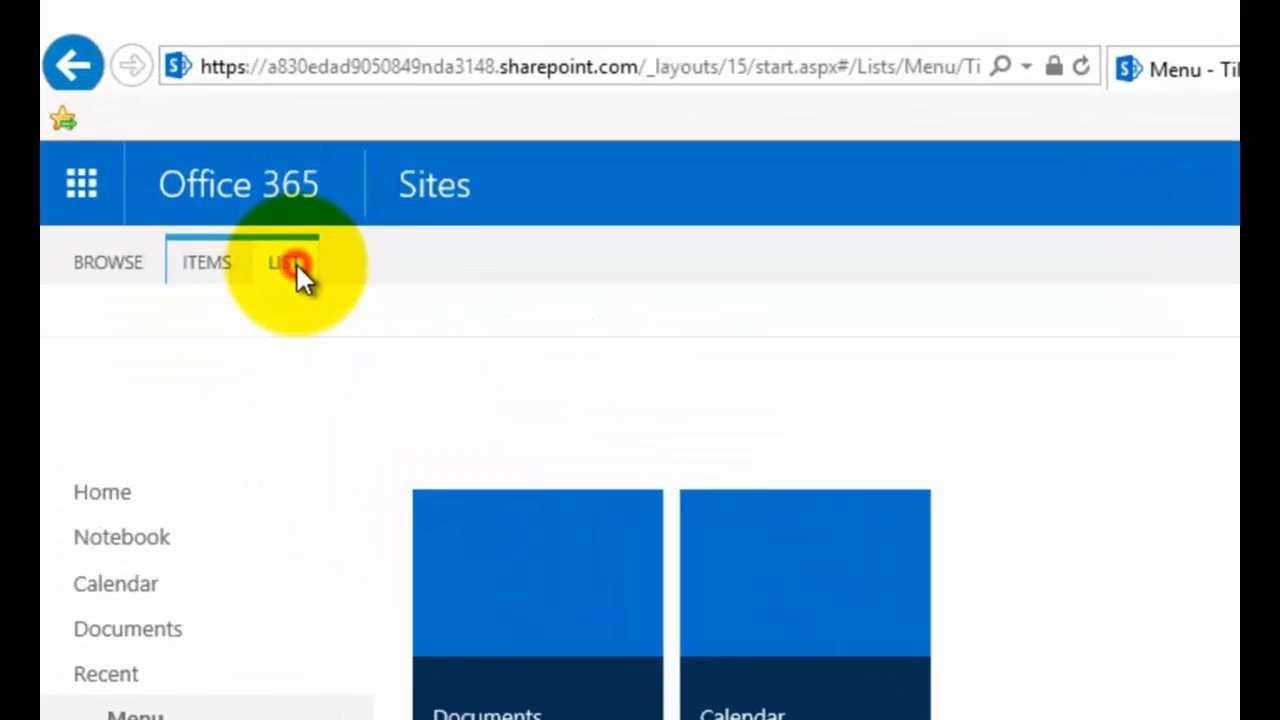
left_click(181, 148)
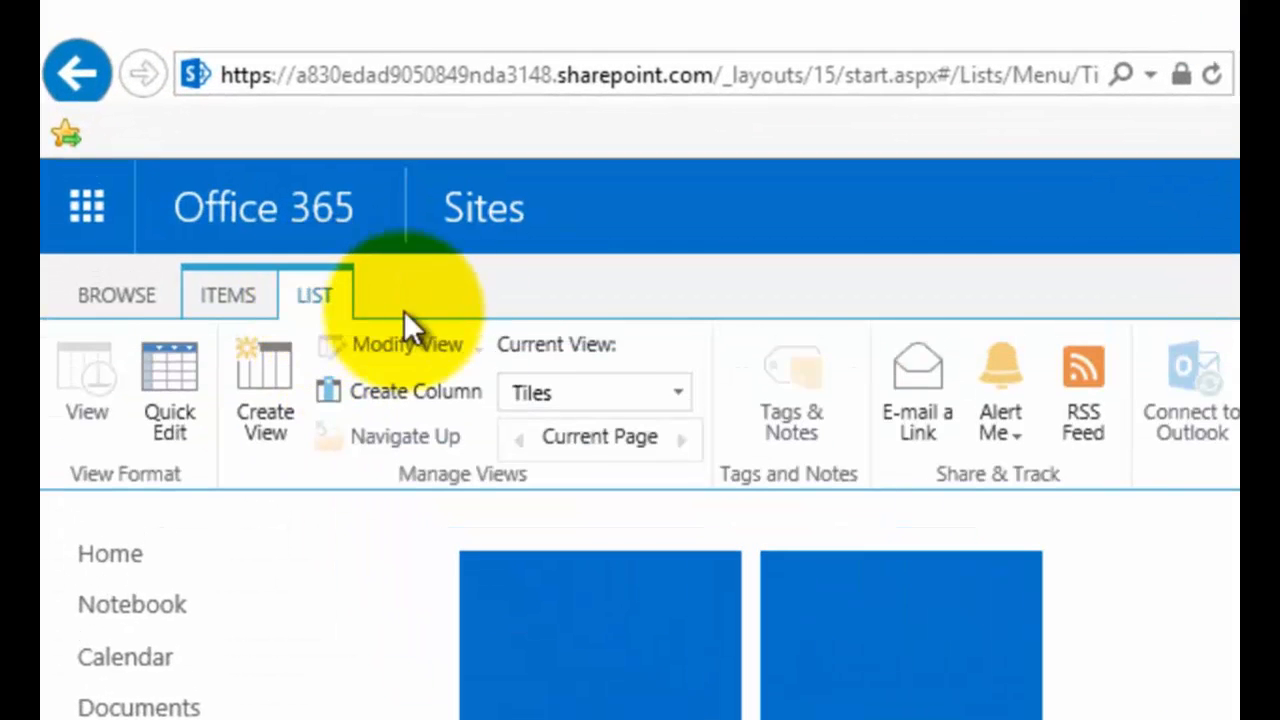
left_click(684, 396)
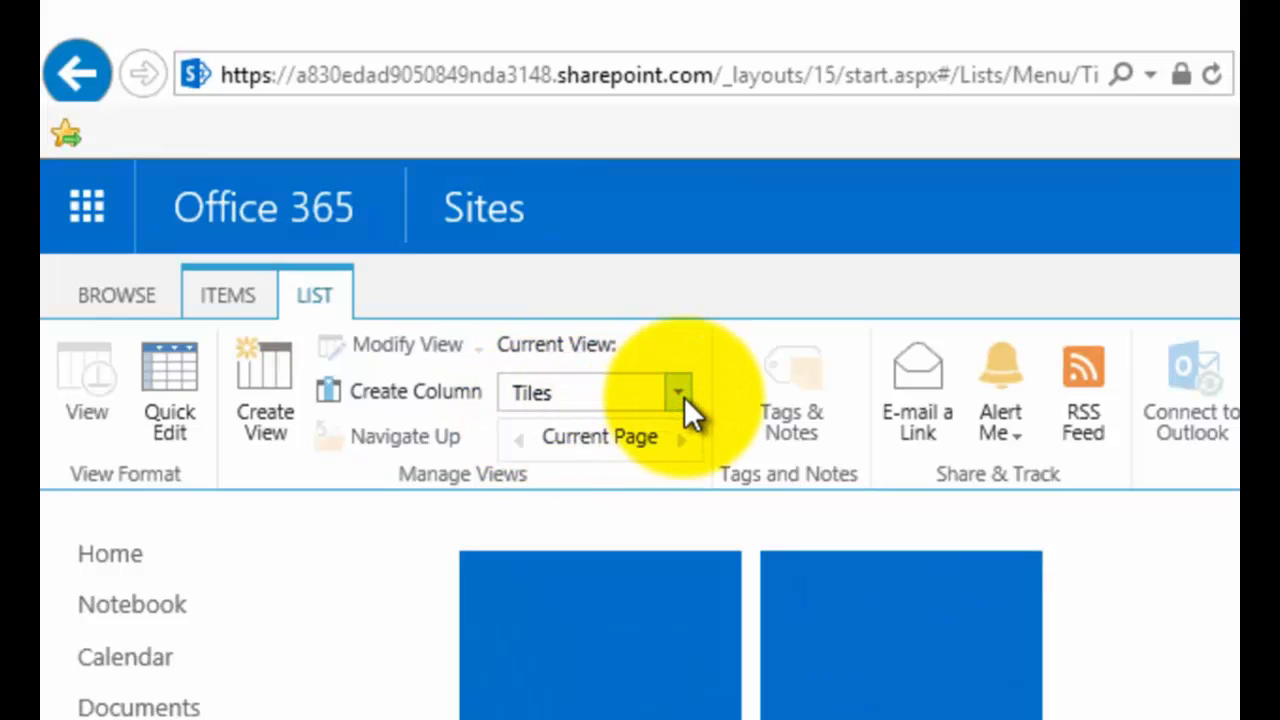
left_click(680, 396)
left_click(676, 396)
left_click(676, 396)
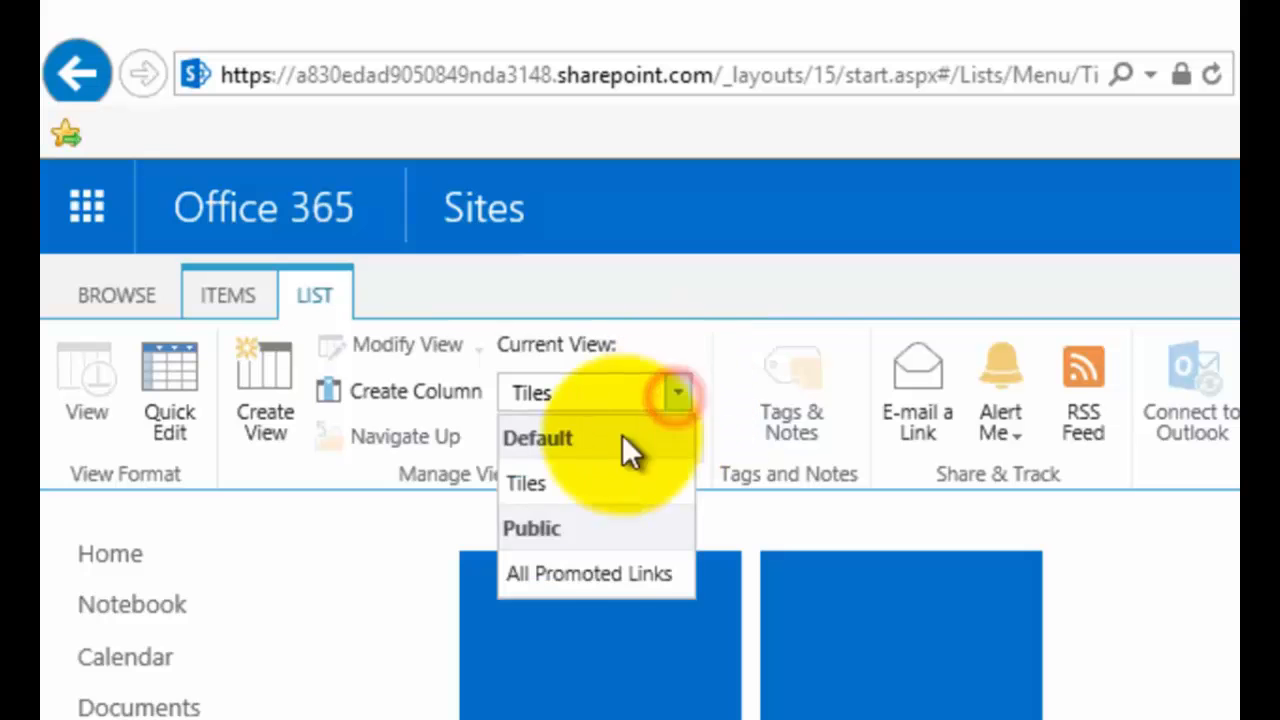
left_click(567, 577)
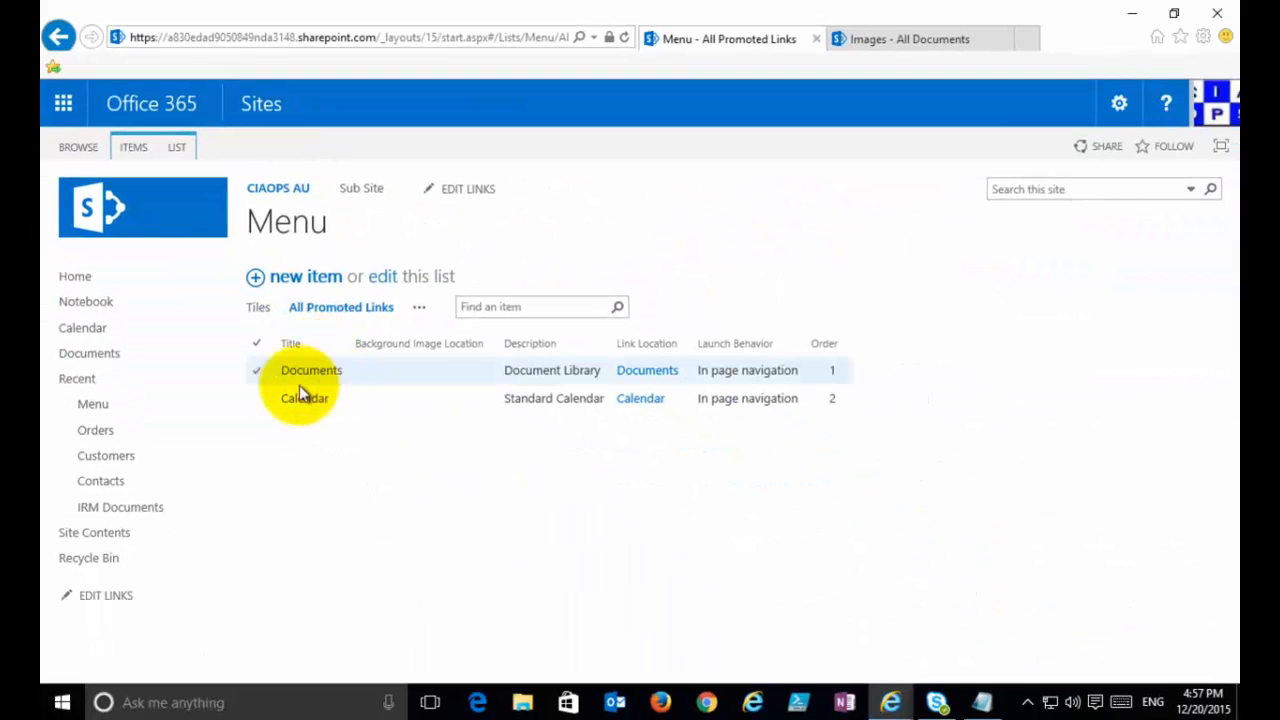
Open the Documents item for editing and copy the web address of My-Documents-icon.png from the Images folder in Site Assets.
left_click(258, 375)
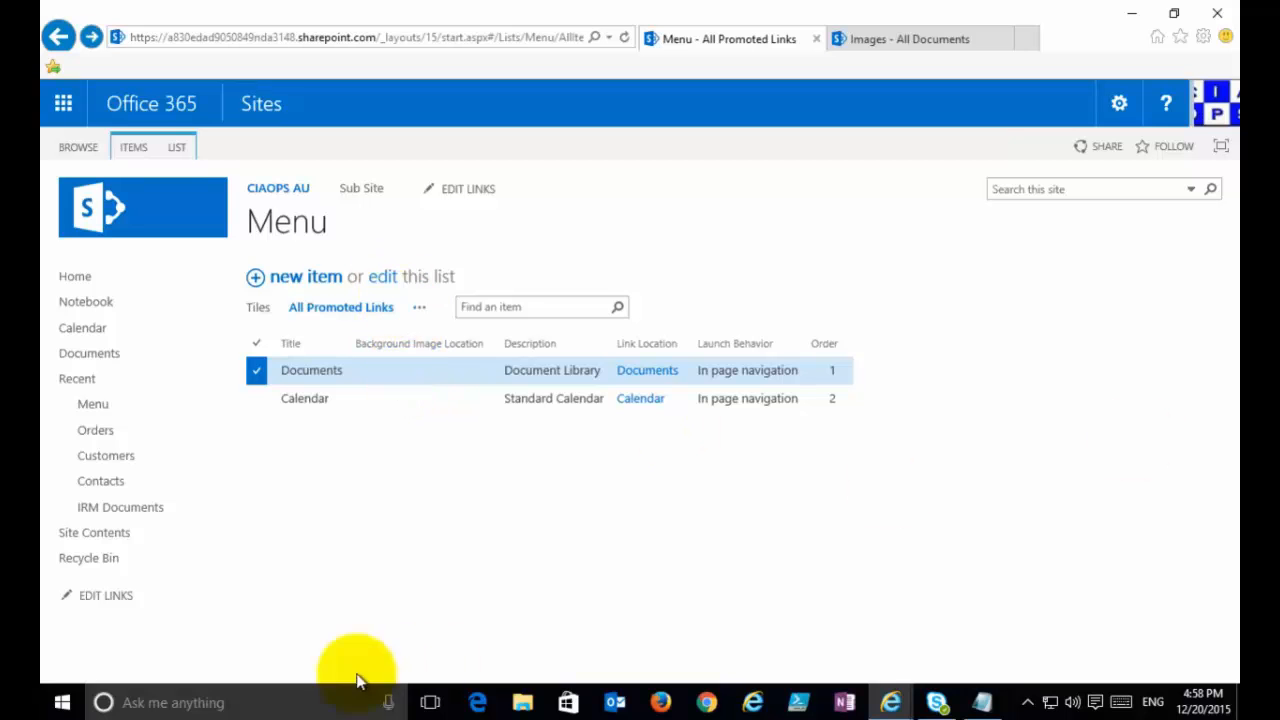
left_click(140, 145)
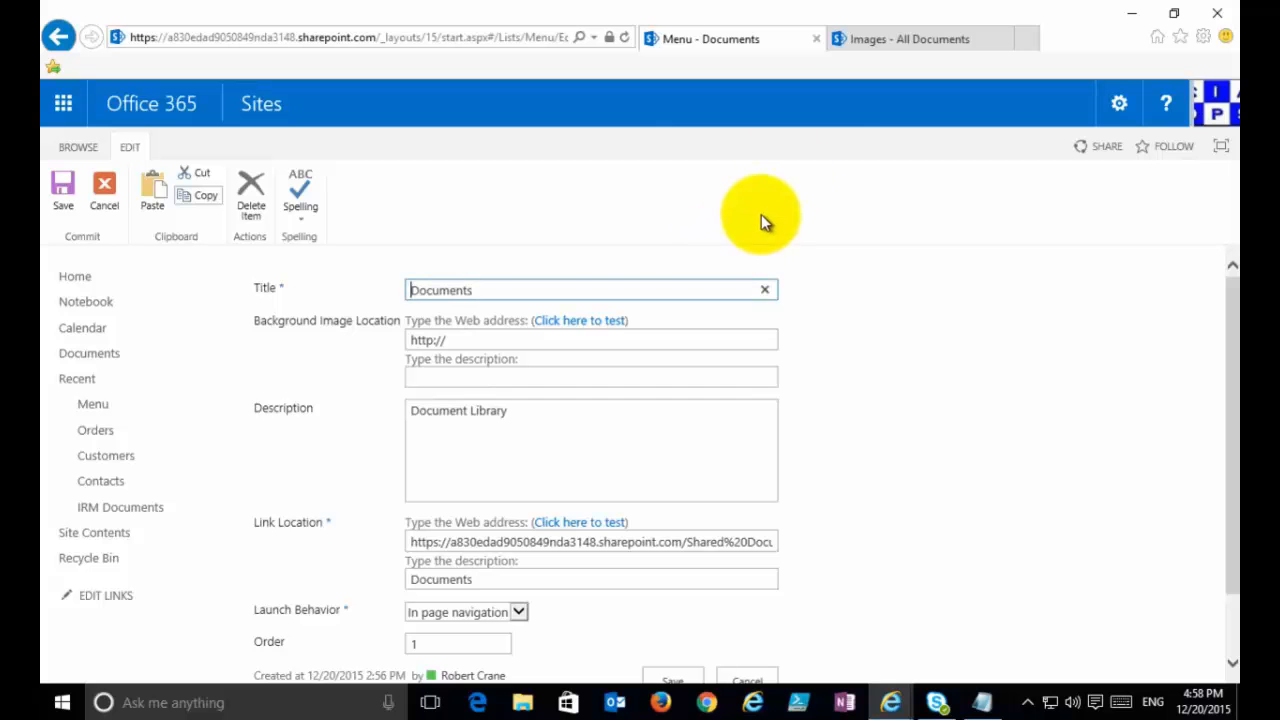
left_click(886, 40)
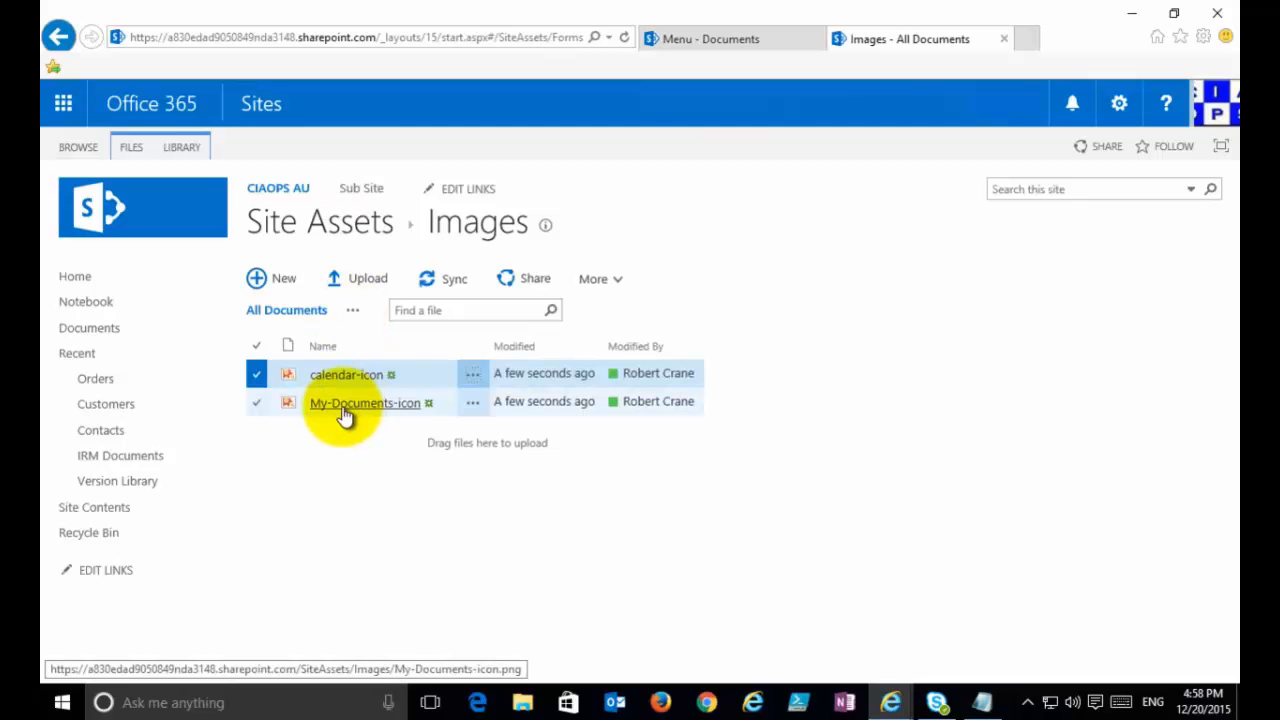
left_click(474, 407)
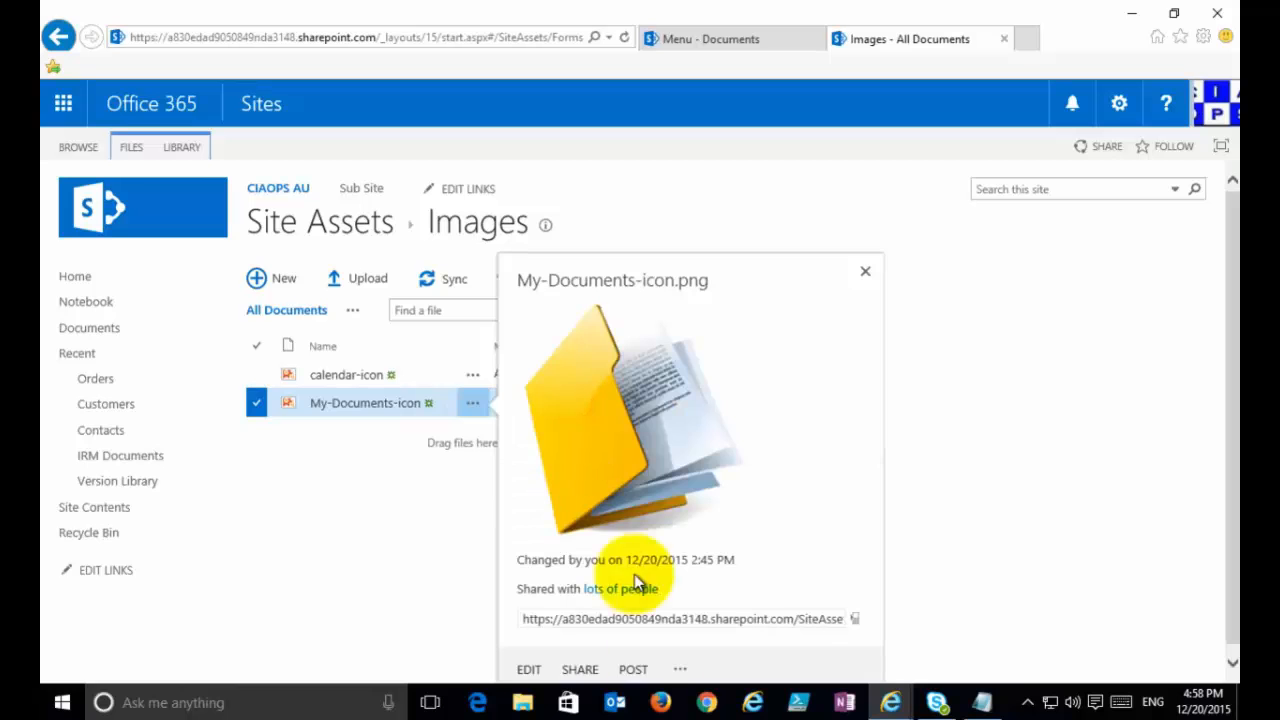
left_click(755, 619)
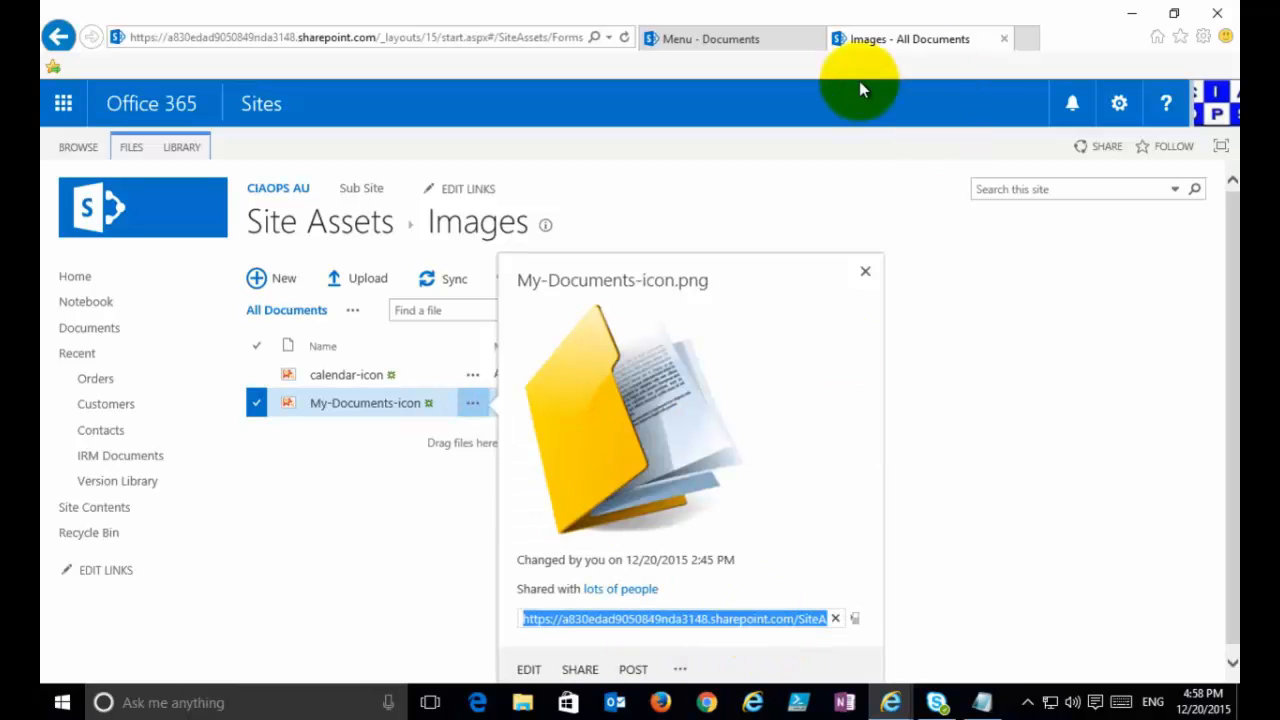
Set the Documents item's background image to the copied My-Documents-icon.png address, describe it as "My Documents", and save.
left_click(742, 39)
left_click(524, 344)
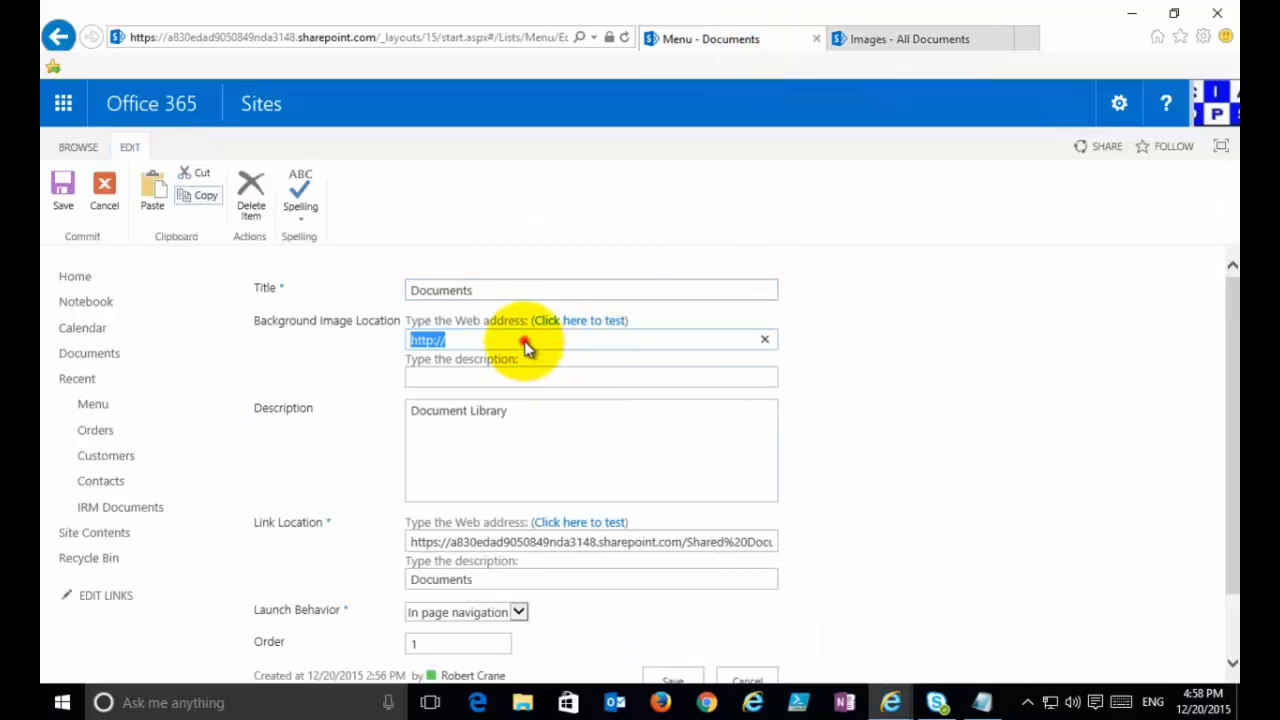
type("https://a830edad9050849nda3148.sharepoint.com/SiteAssets/Images/My-Documents-icon.png")
key("Tab")
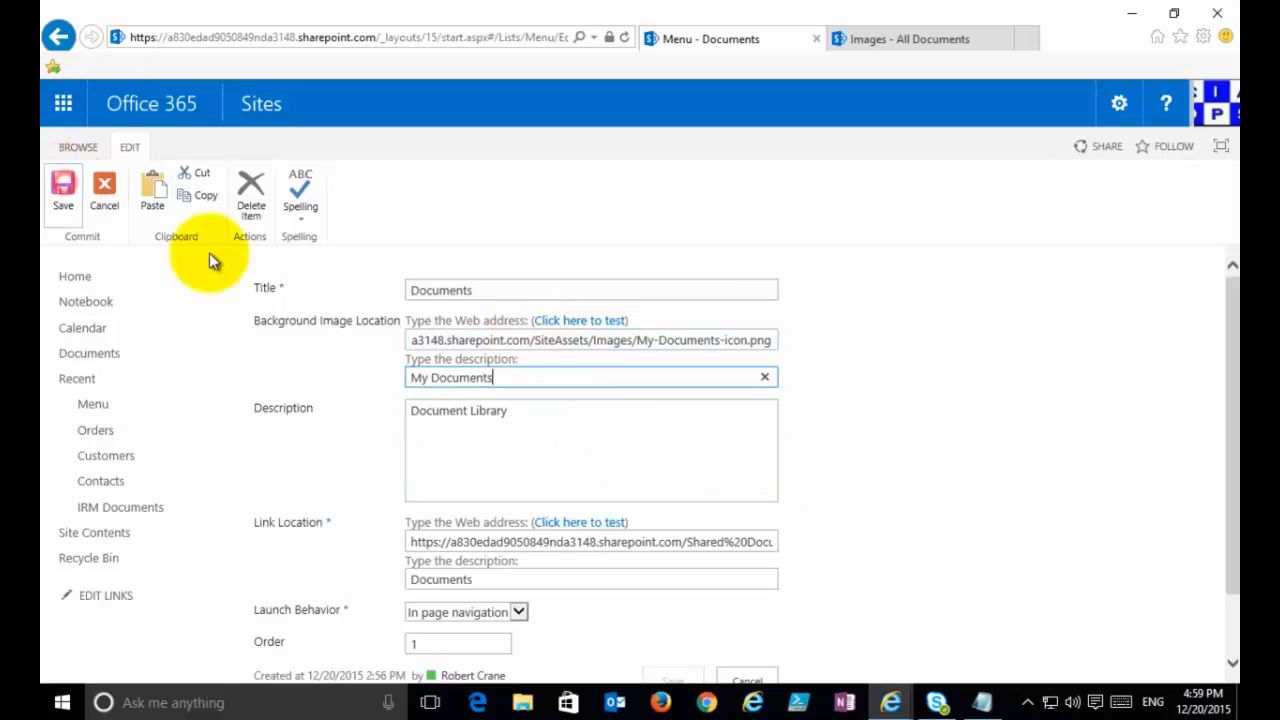
key("Return")
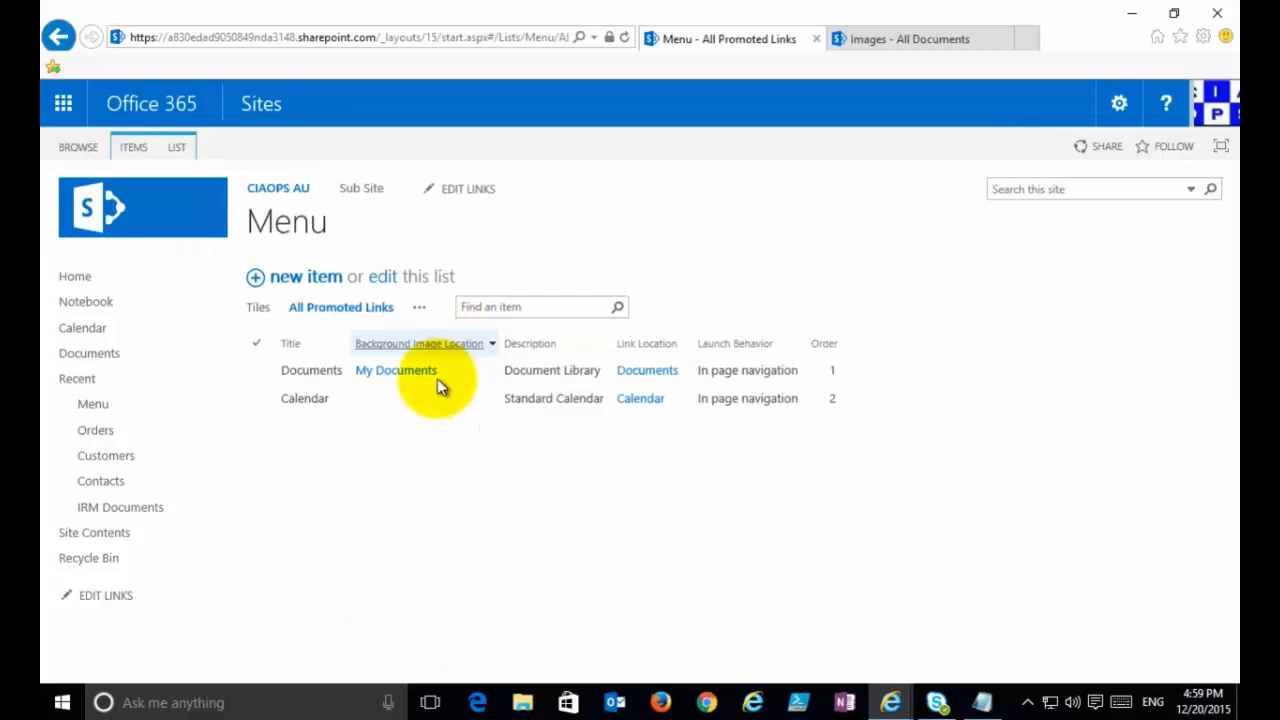
Open the Calendar item for editing and copy the web address of calendar-icon.png from the Images folder in Site Assets.
left_click(380, 404)
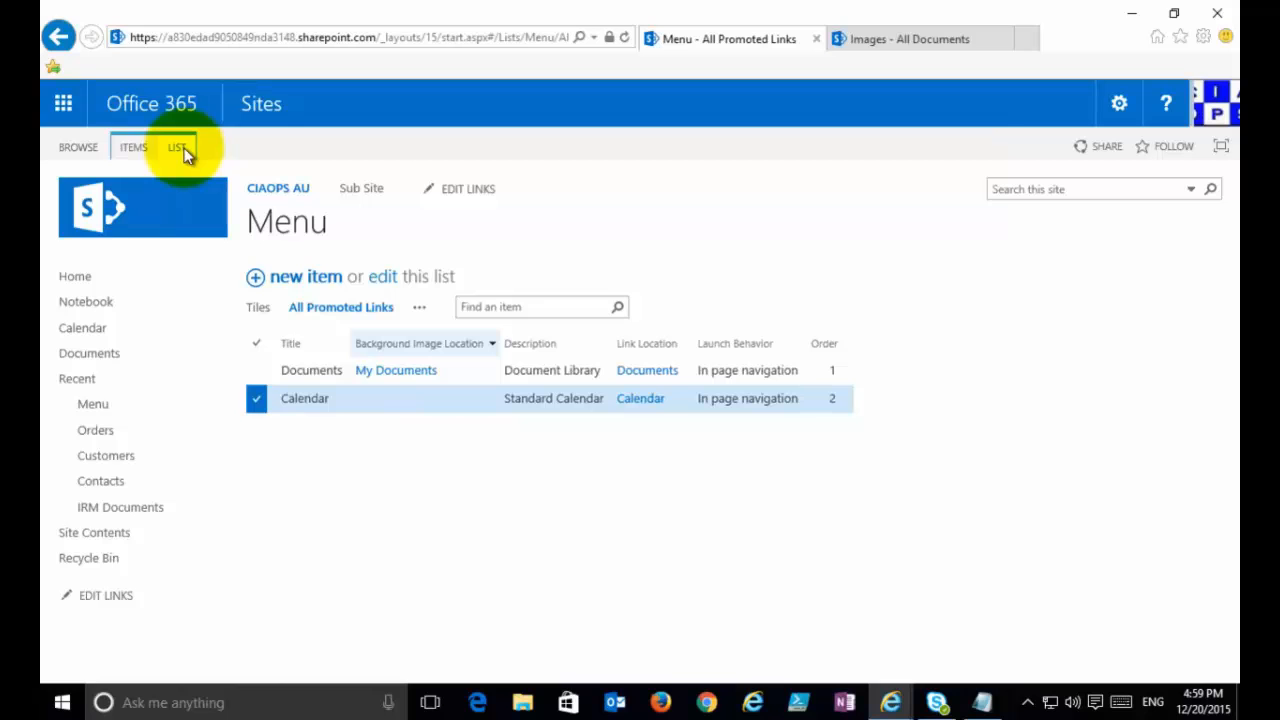
left_click(131, 149)
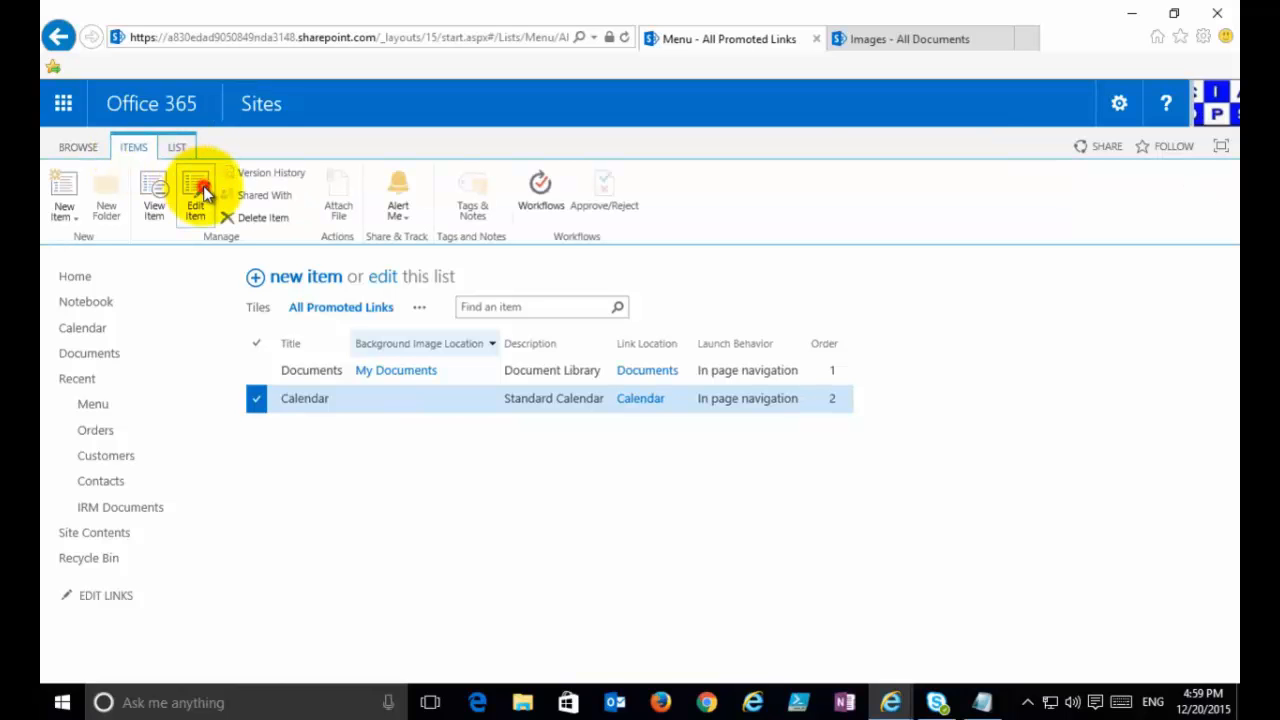
left_click(203, 186)
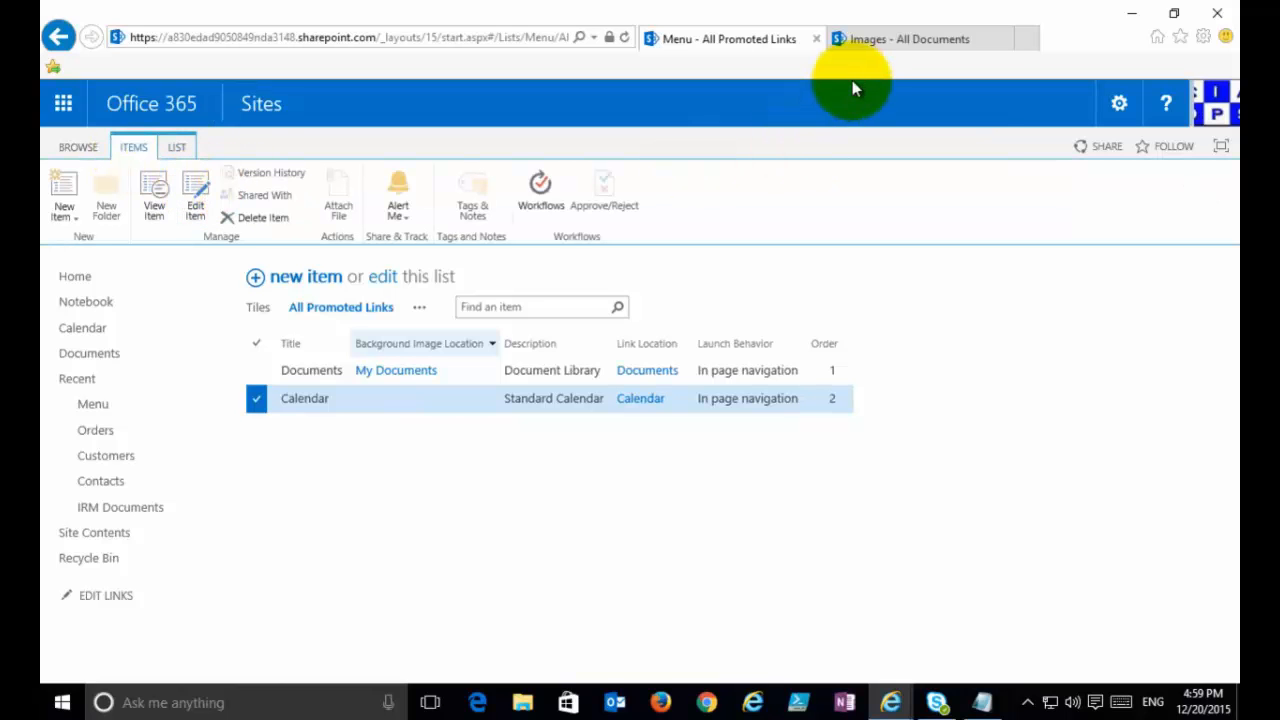
left_click(891, 40)
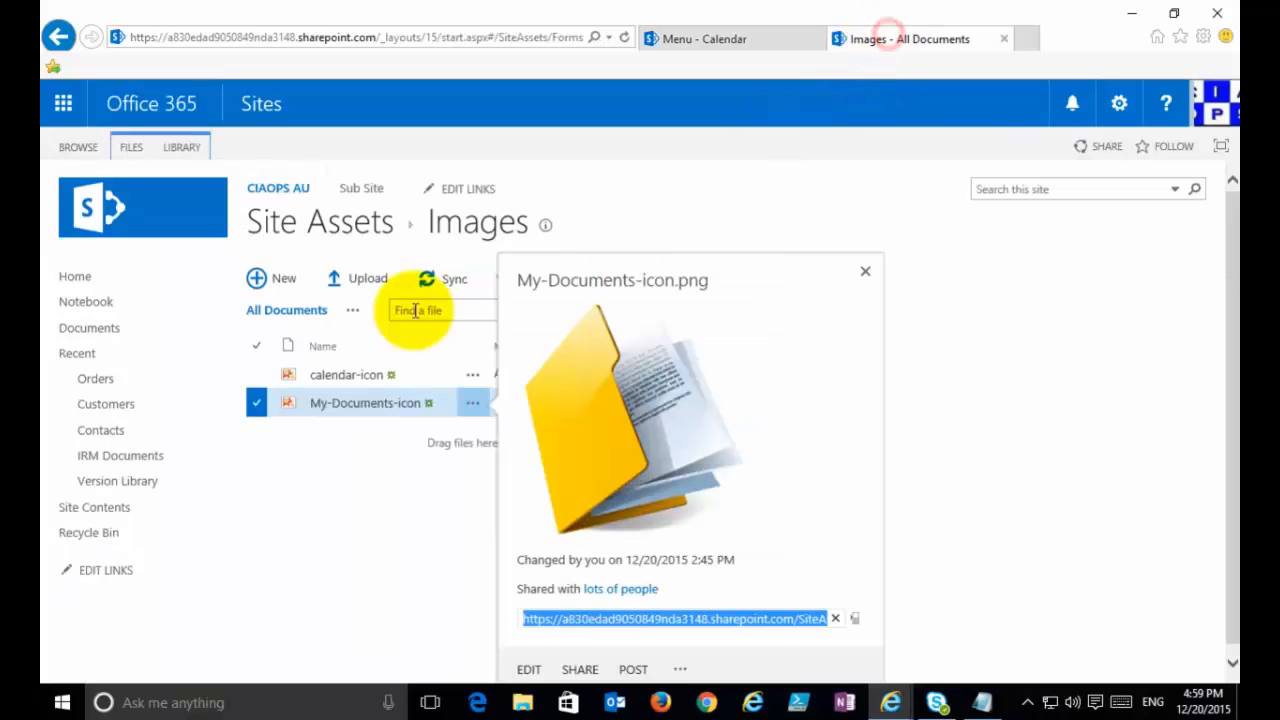
left_click(1130, 440)
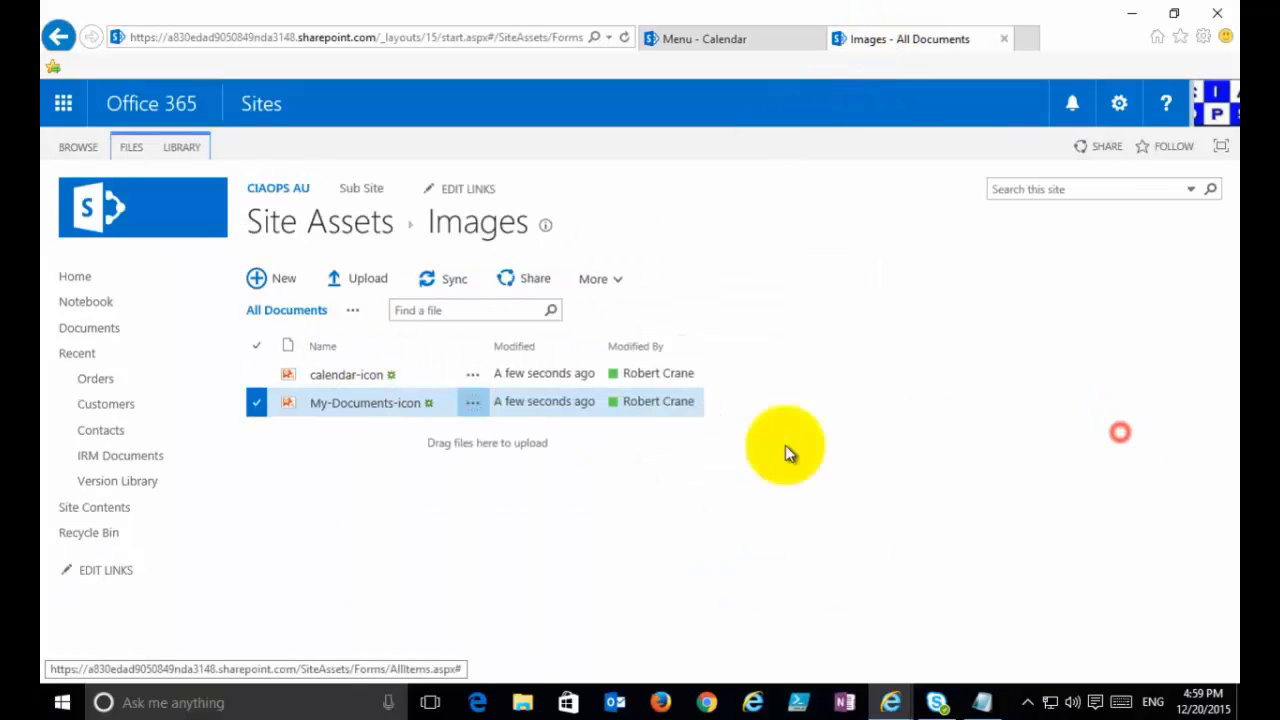
left_click(476, 376)
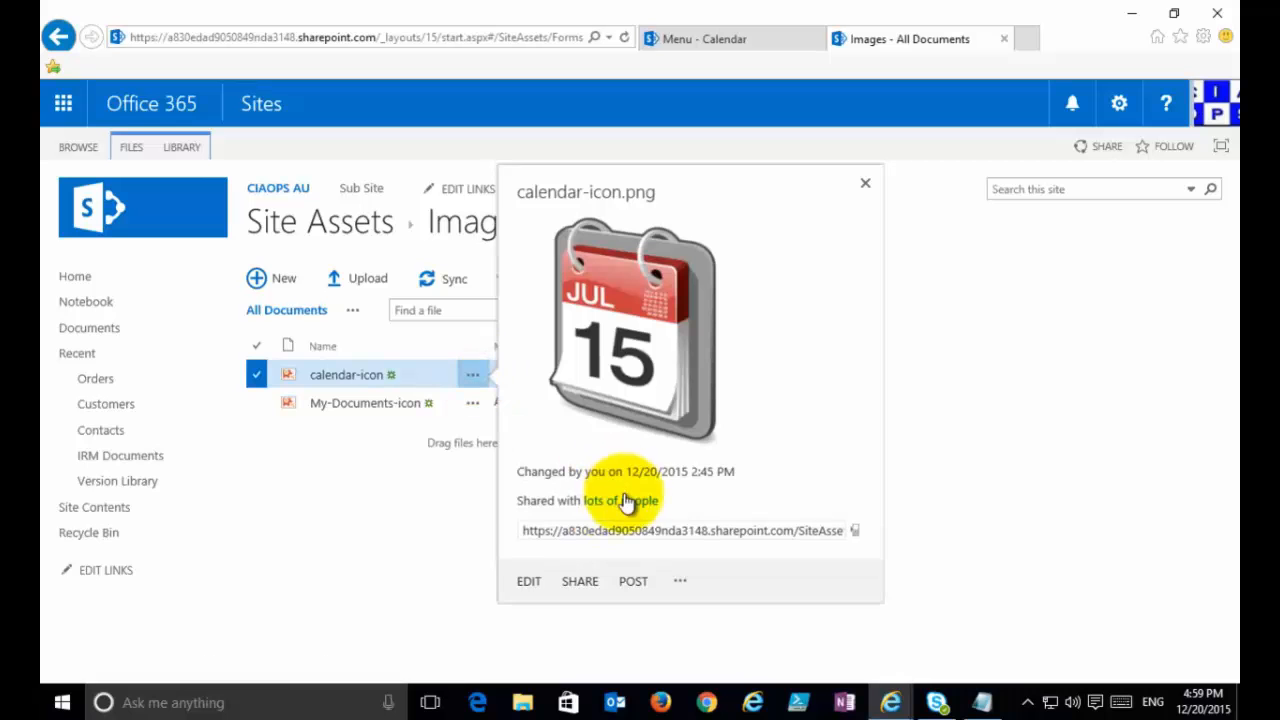
left_click(641, 533)
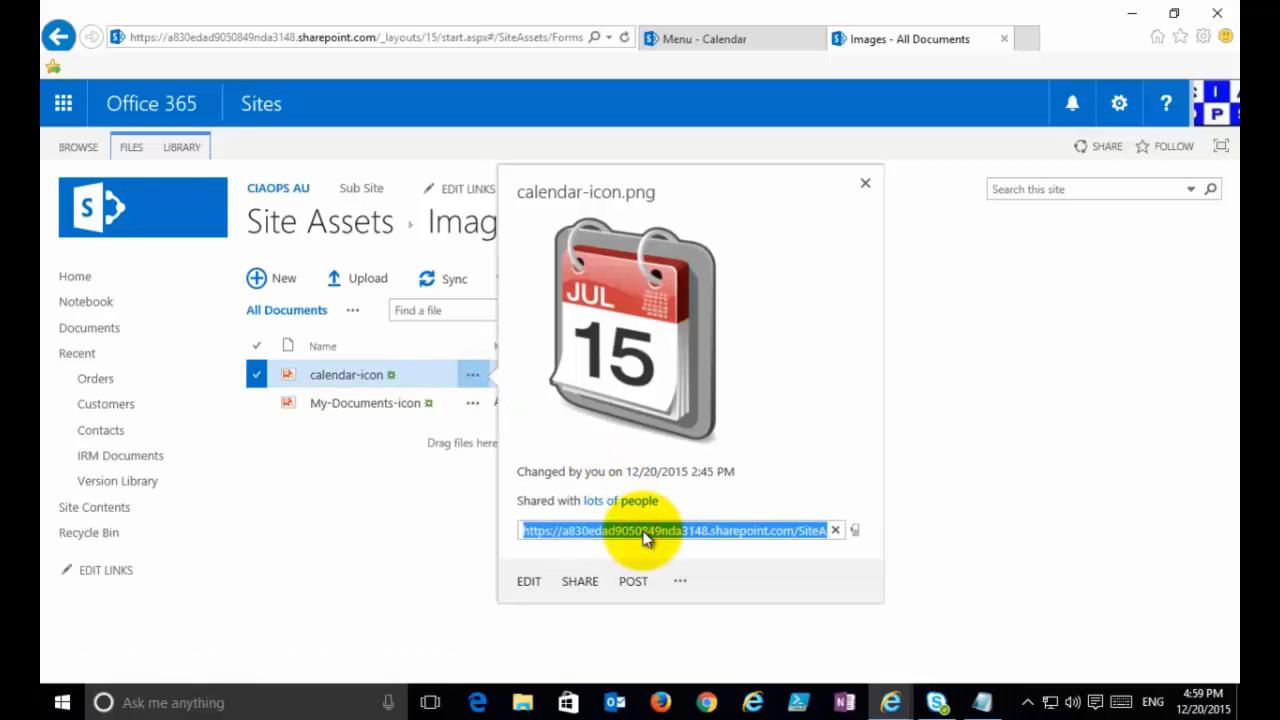
Set the Calendar item's background image to the copied calendar-icon.png address, describe it as "Calendar", and save.
left_click(702, 38)
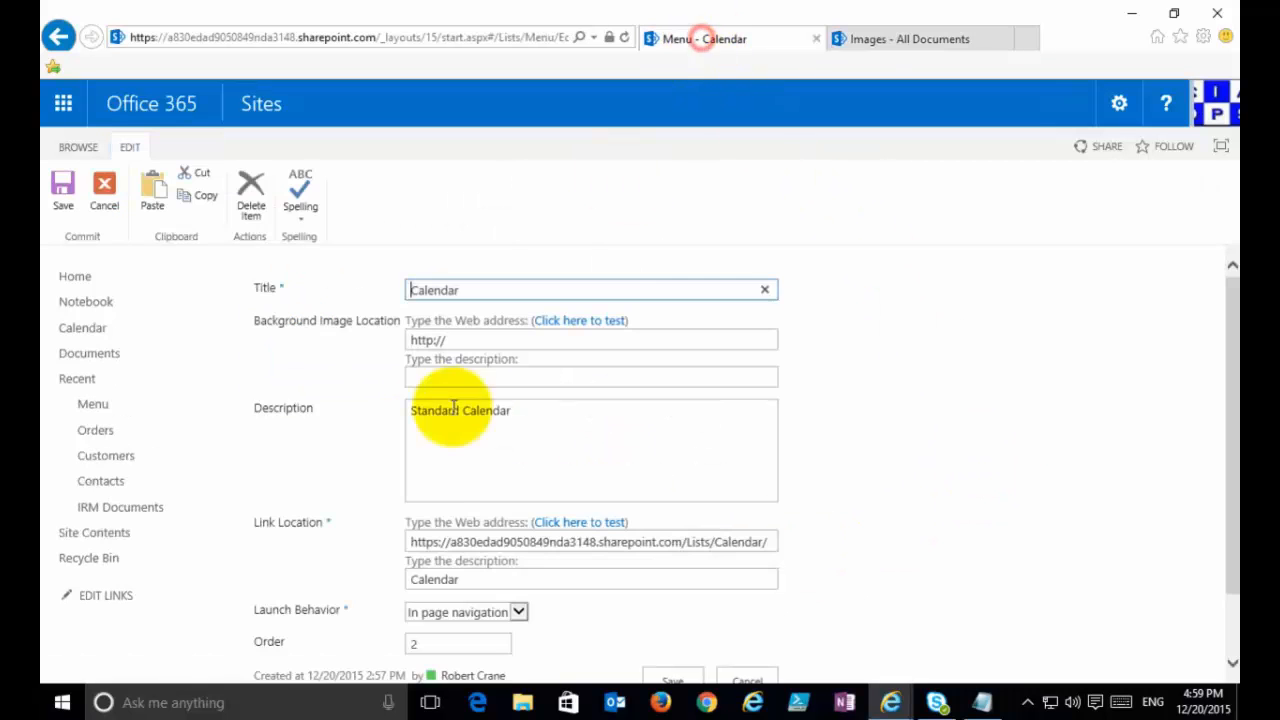
left_click(479, 337)
type("https://a830edad9050849nda3148.sharepoint.com/SiteAssets/Images/calendar-icon.png")
key("Tab")
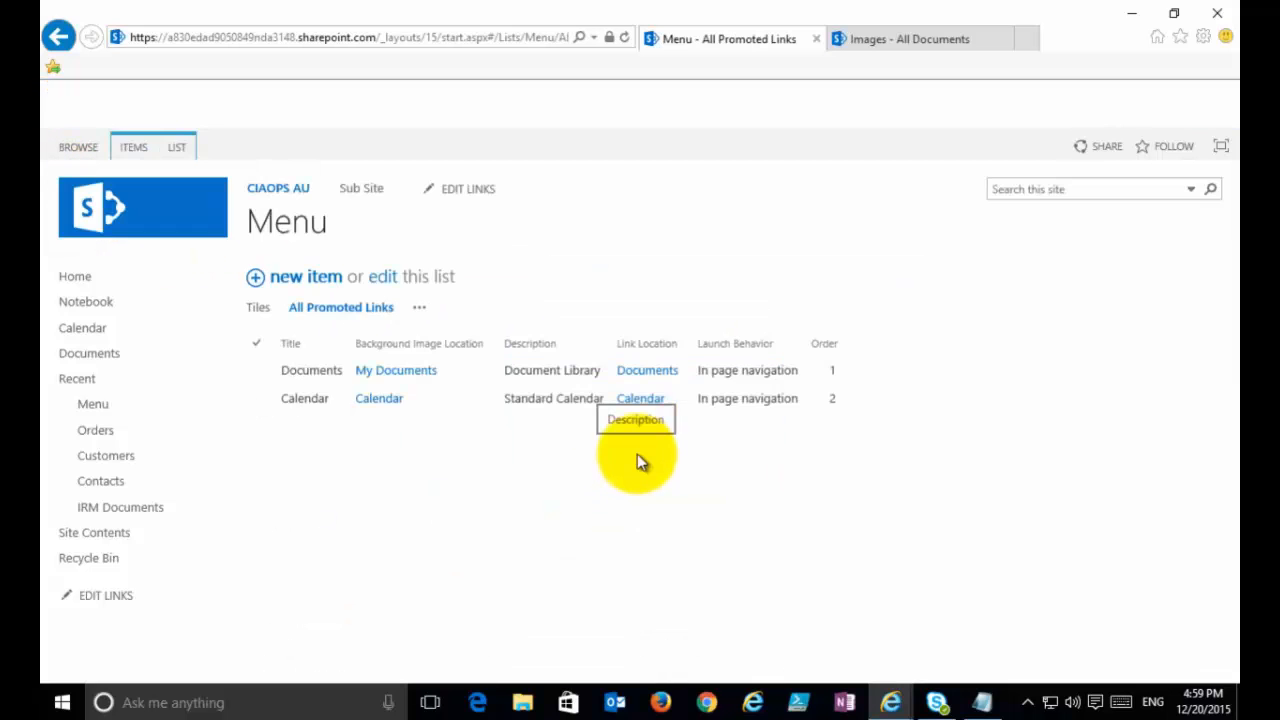
Show the Menu list in the Tiles view and review the icon files in the Site Assets Images folder.
left_click(261, 312)
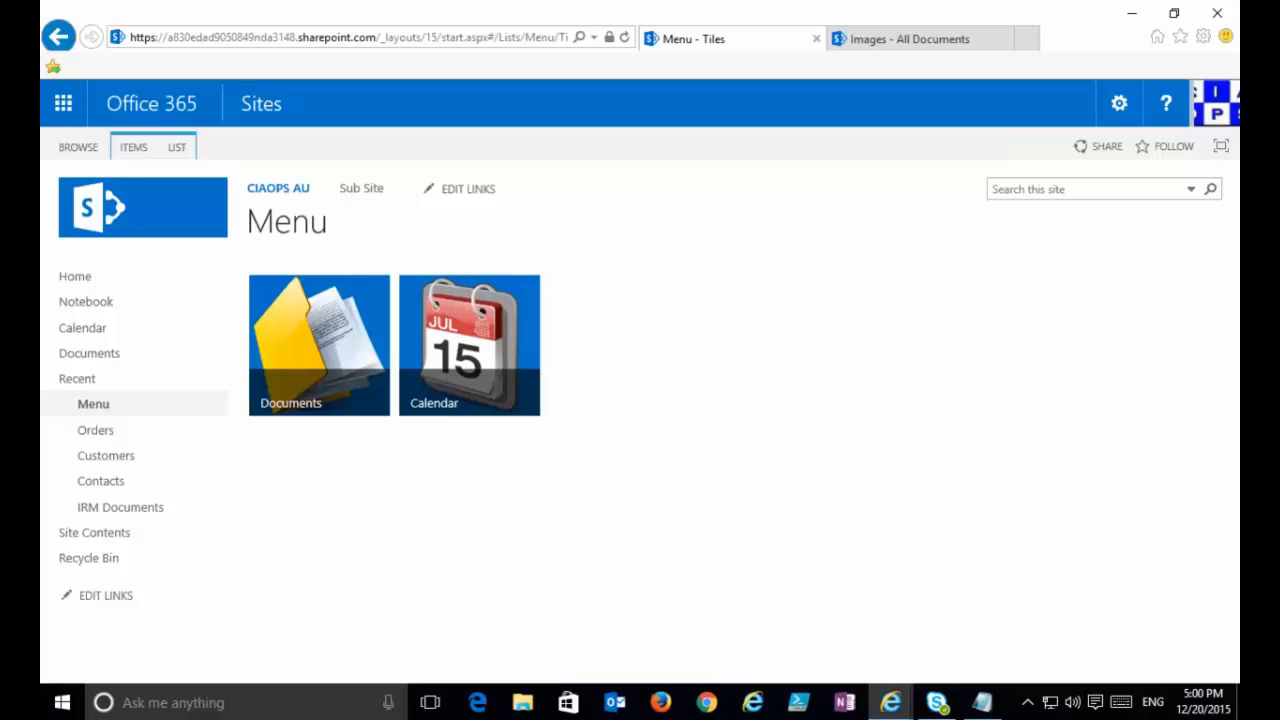
left_click(899, 41)
left_click(1053, 468)
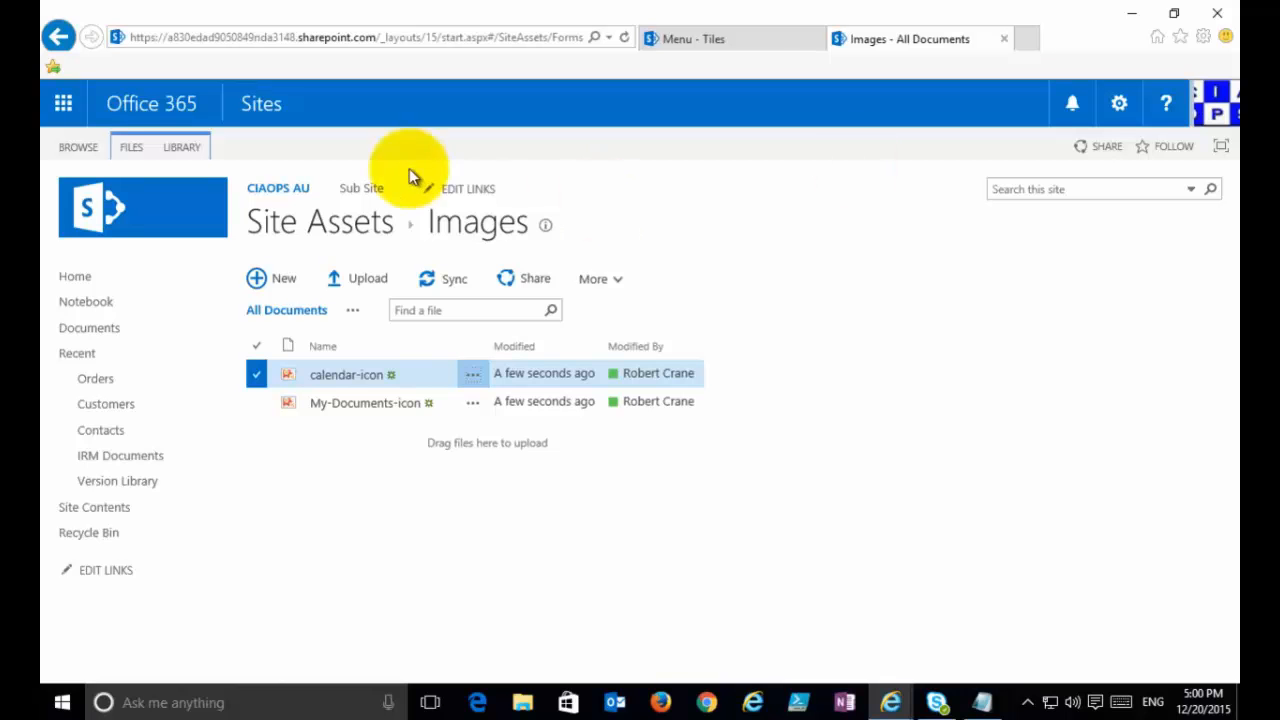
left_click(746, 39)
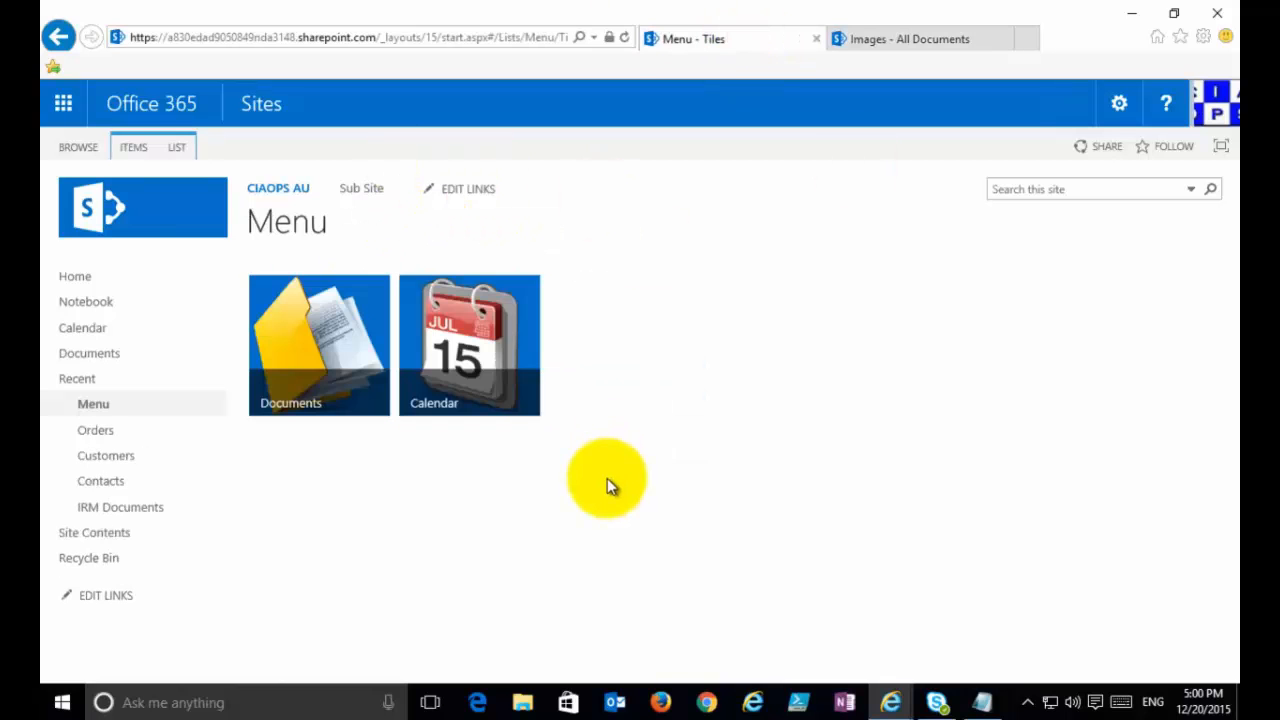
Reopen the Menu app from the Site Contents page.
left_click(131, 543)
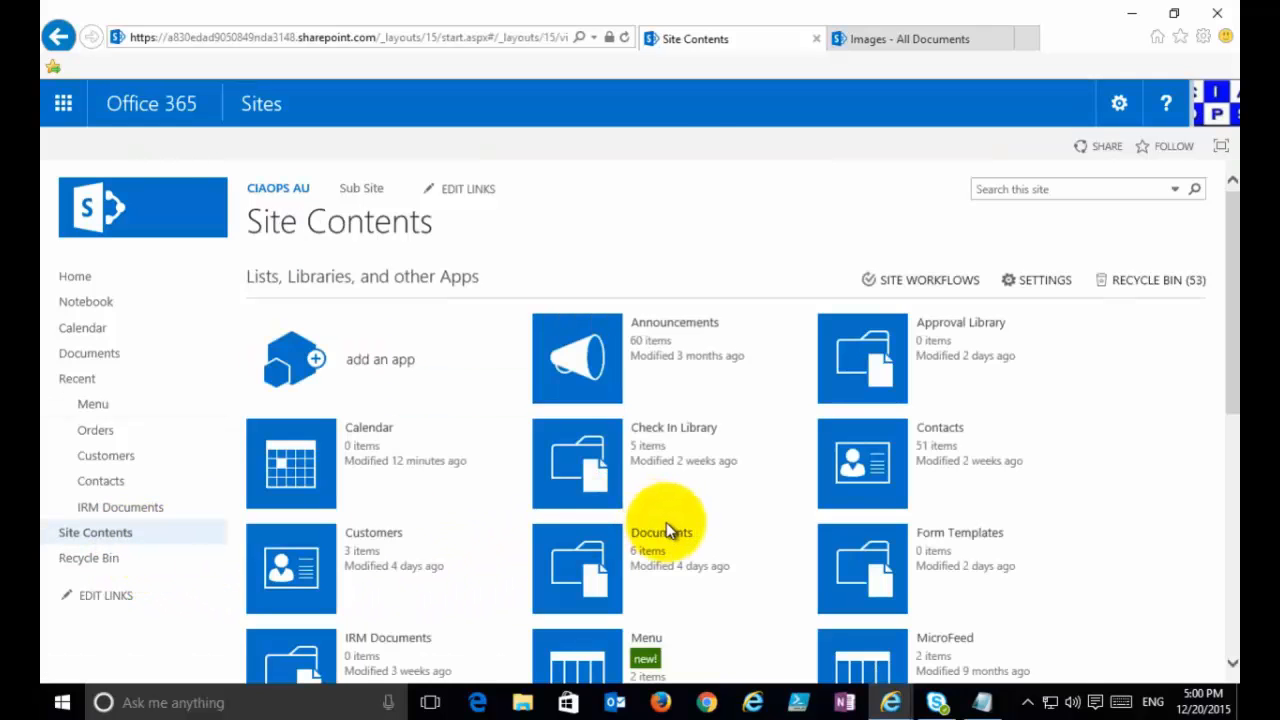
left_click(1232, 662)
left_click(581, 610)
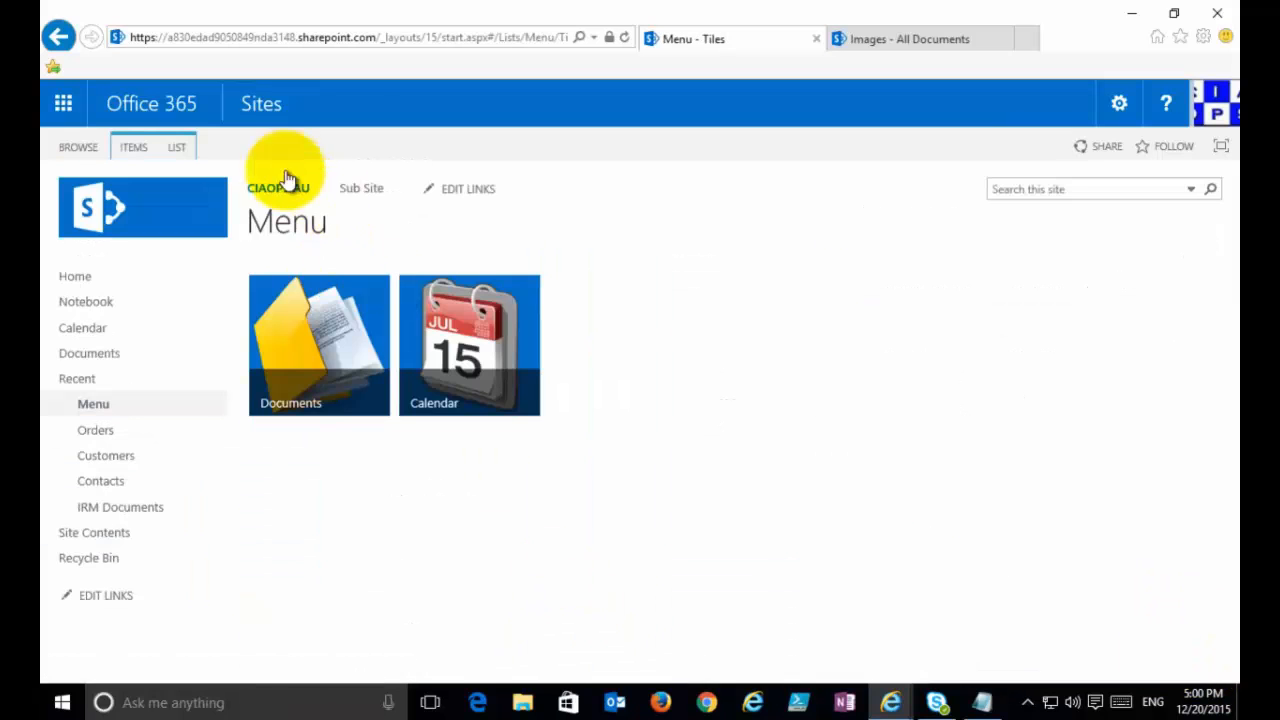
Switch the Menu list to the All Promoted Links view to review its items, and return to the Tiles view.
left_click(184, 154)
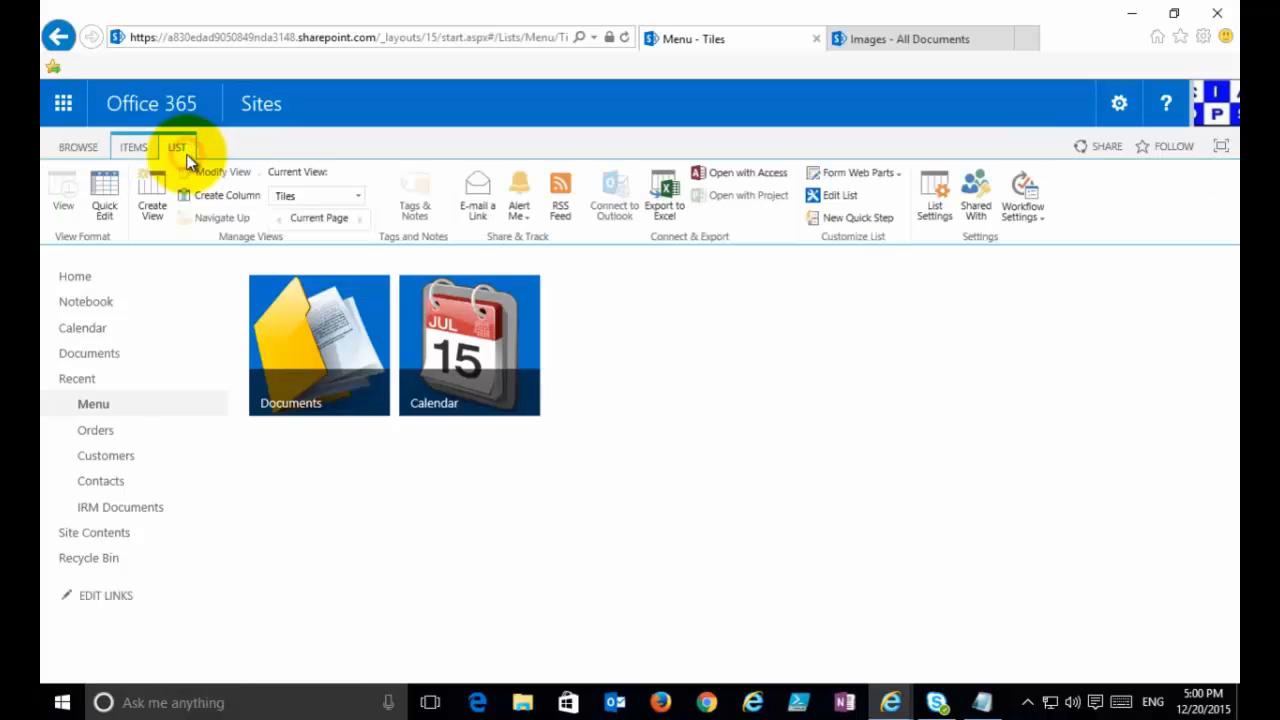
left_click(362, 200)
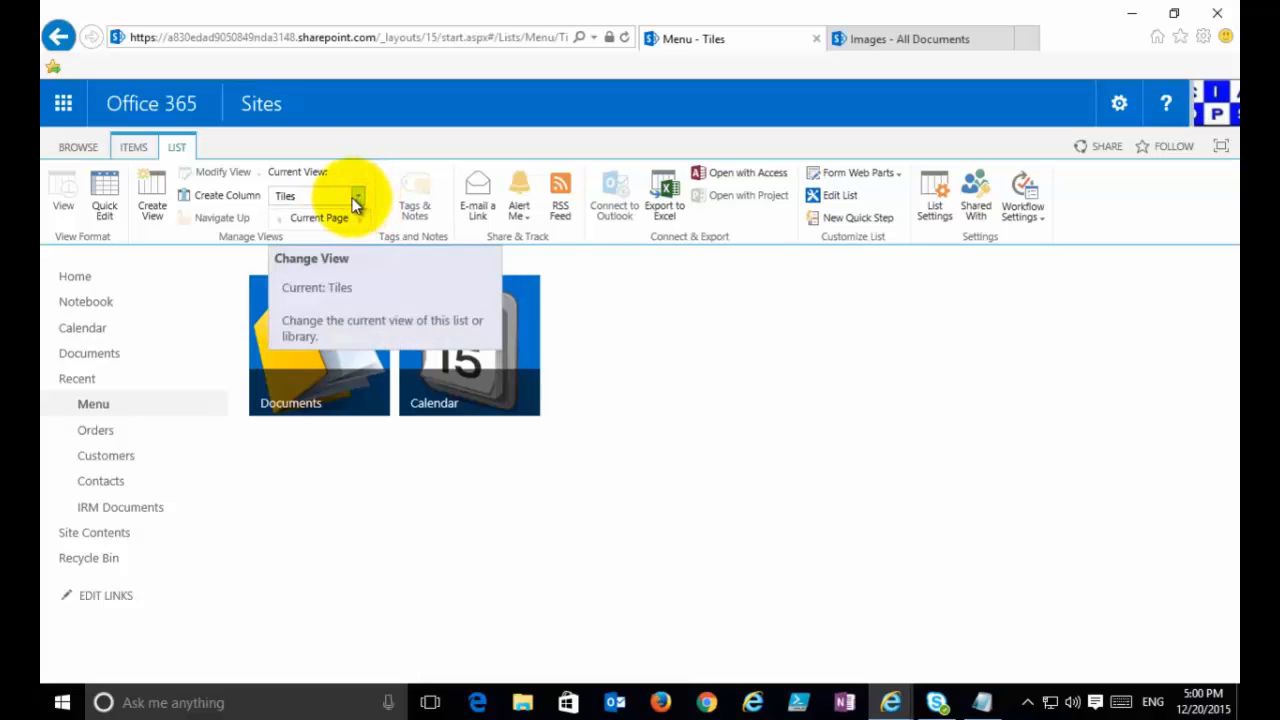
left_click(298, 286)
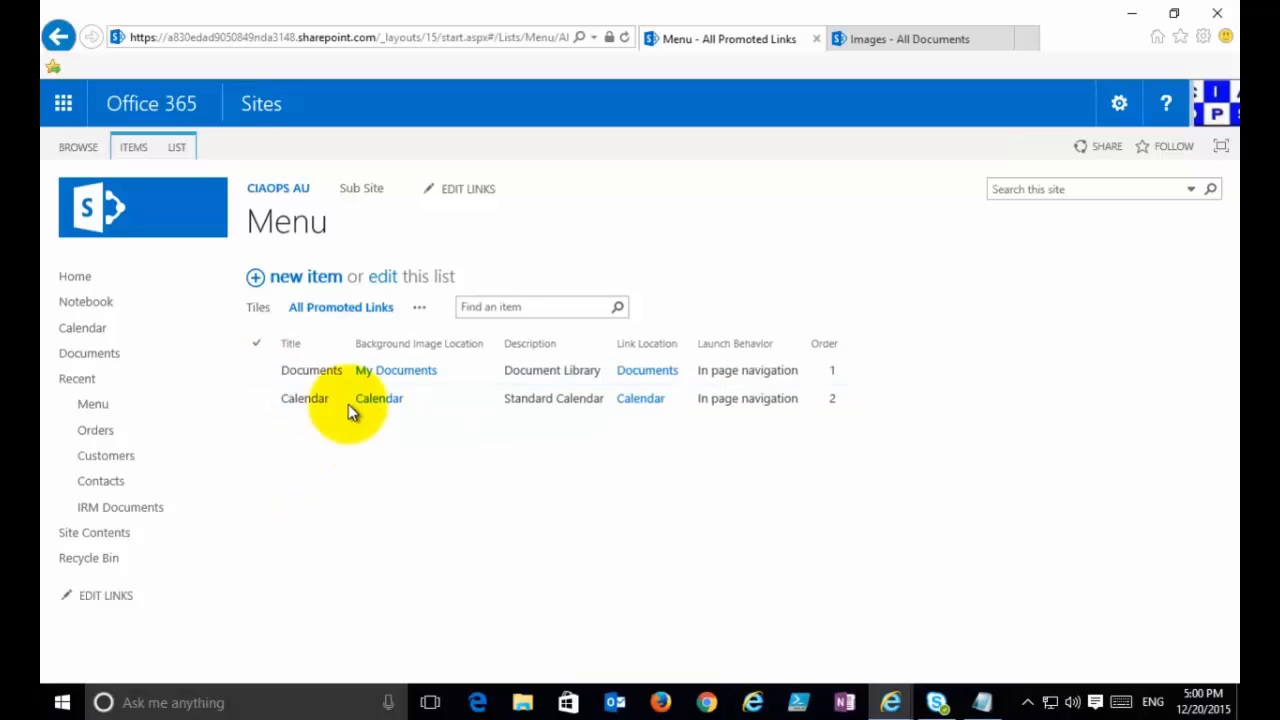
left_click(262, 312)
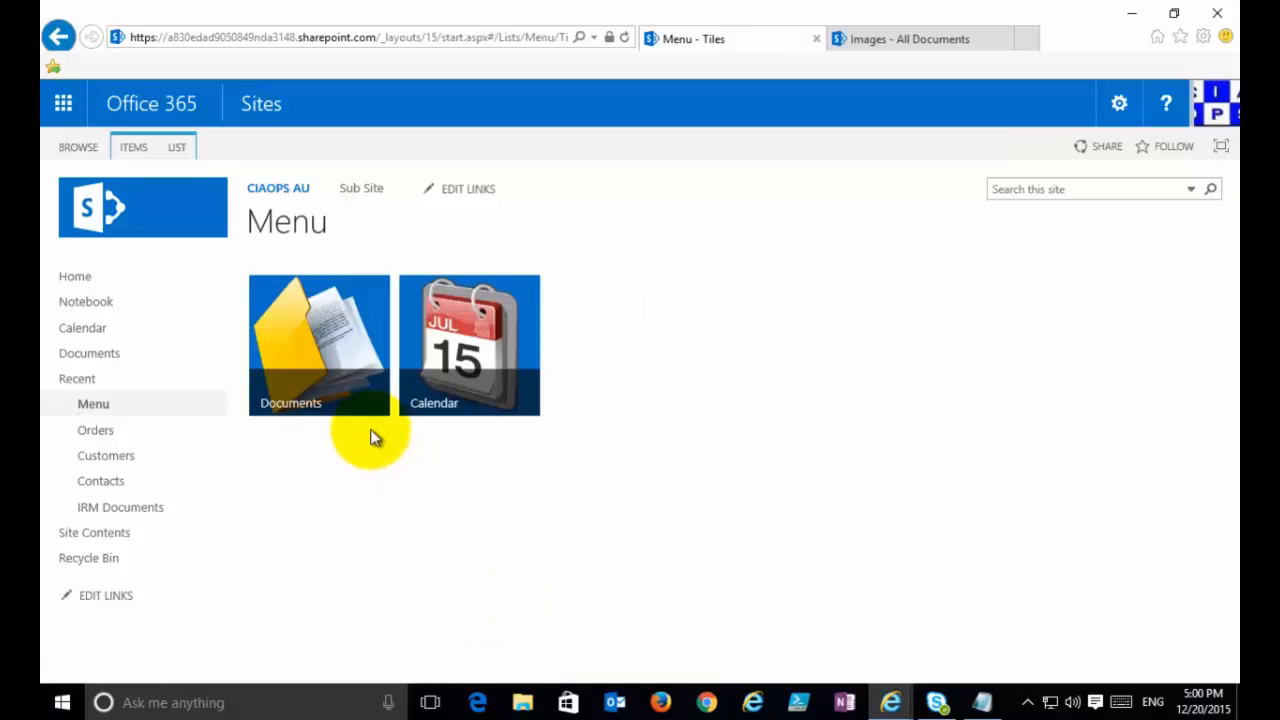
Test the Documents and Calendar tiles by opening each link and going back to the Menu page.
left_click(323, 353)
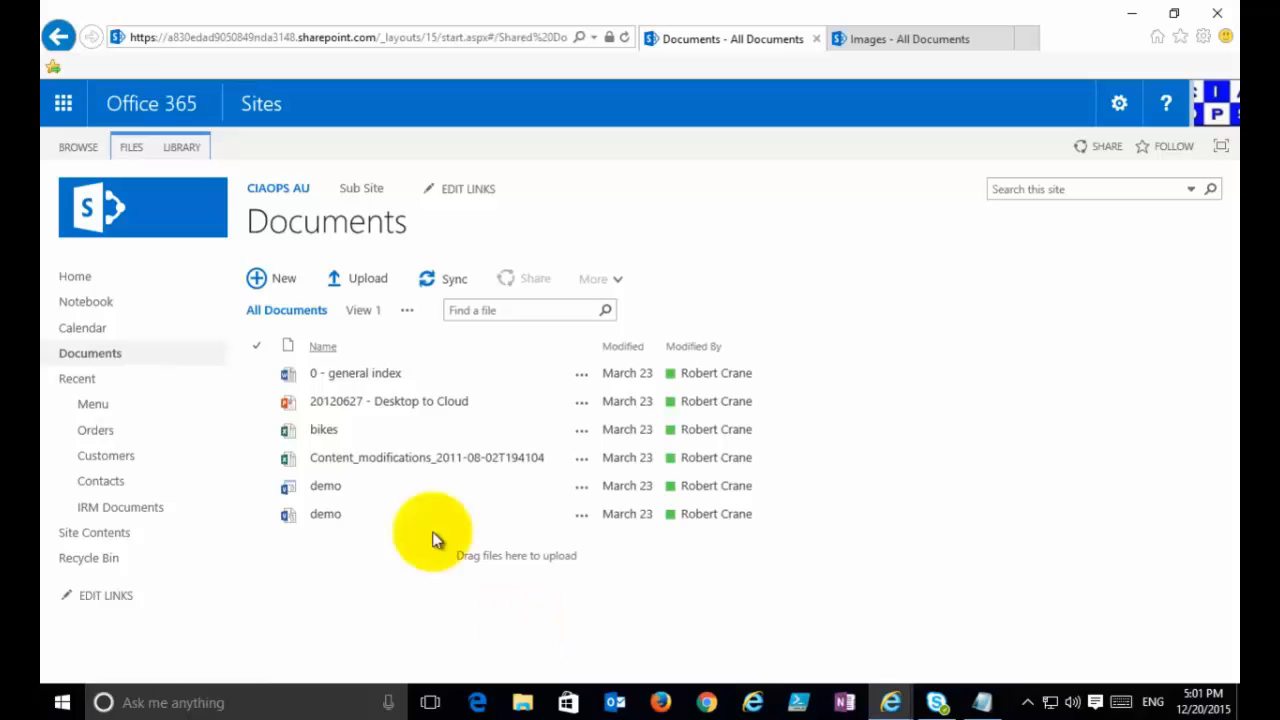
left_click(60, 40)
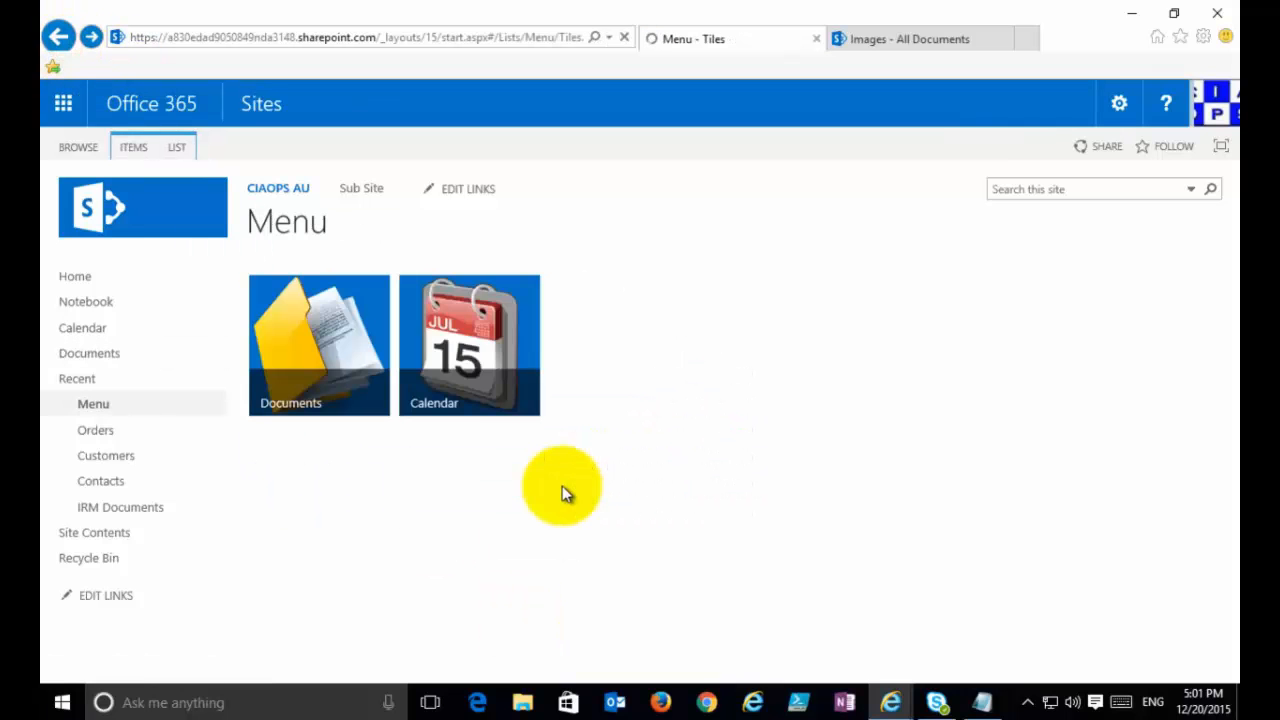
left_click(453, 358)
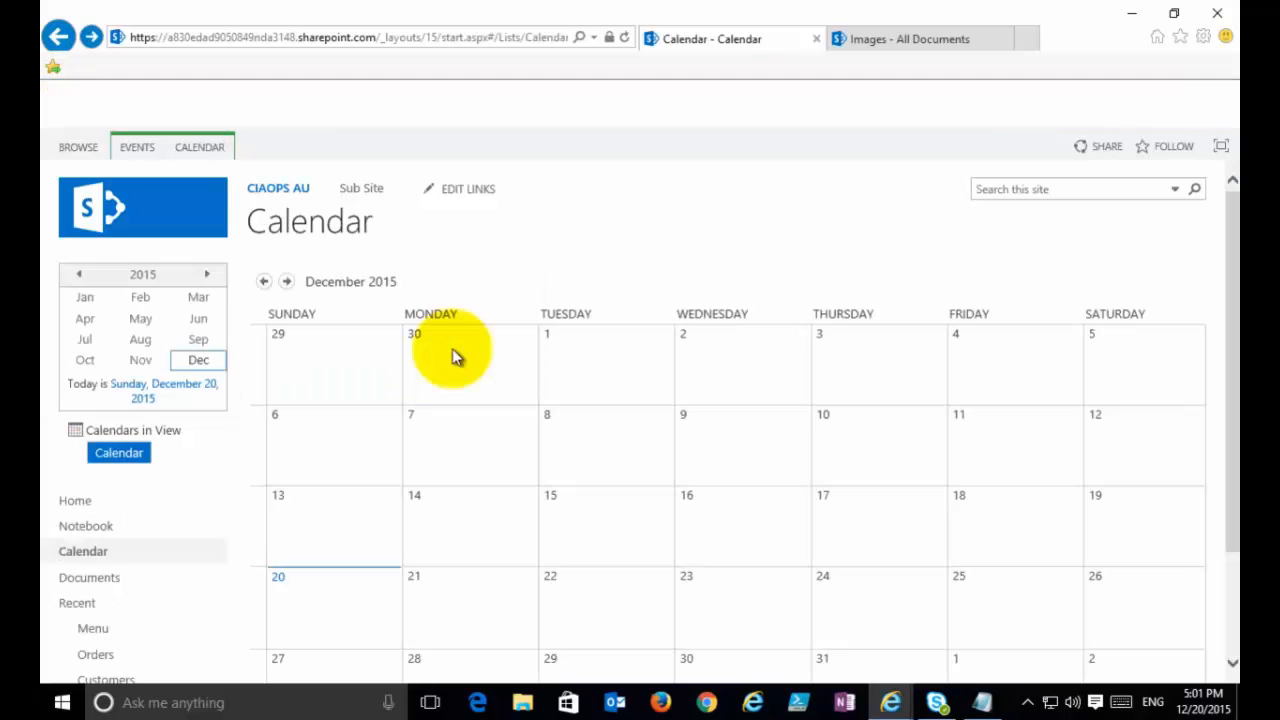
left_click(58, 37)
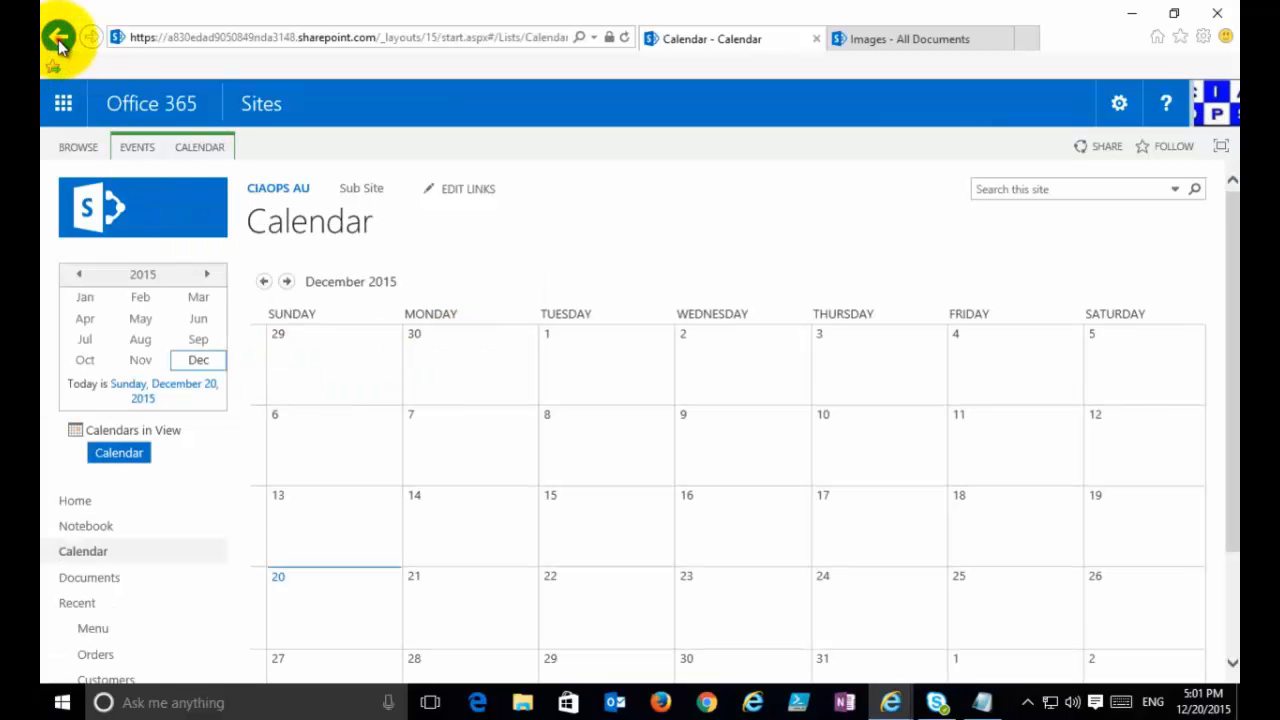